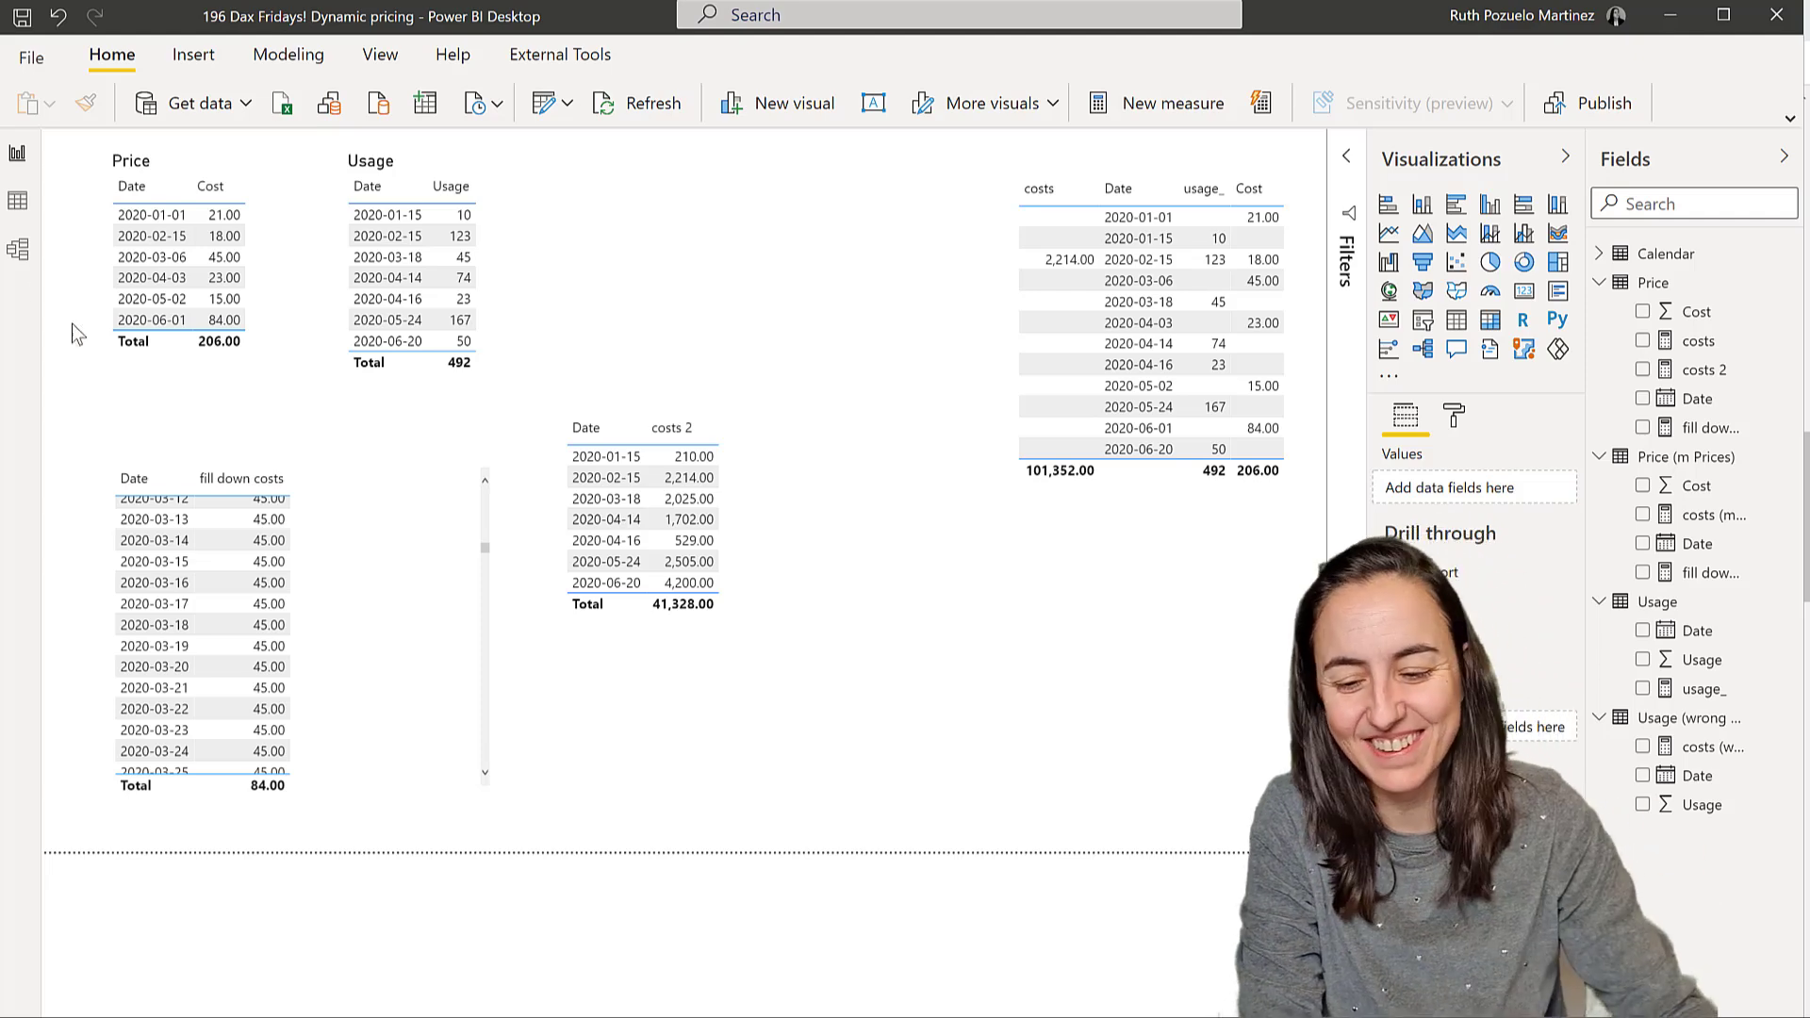
Move the costs table visual further left, beside the Usage table.
{"action": "left_click", "coordinate": [222, 320]}
{"action": "left_click", "coordinate": [361, 247]}
{"action": "left_click", "coordinate": [1054, 256]}
{"action": "left_click_drag", "start_coordinate": [1141, 160], "coordinate": [968, 139]}
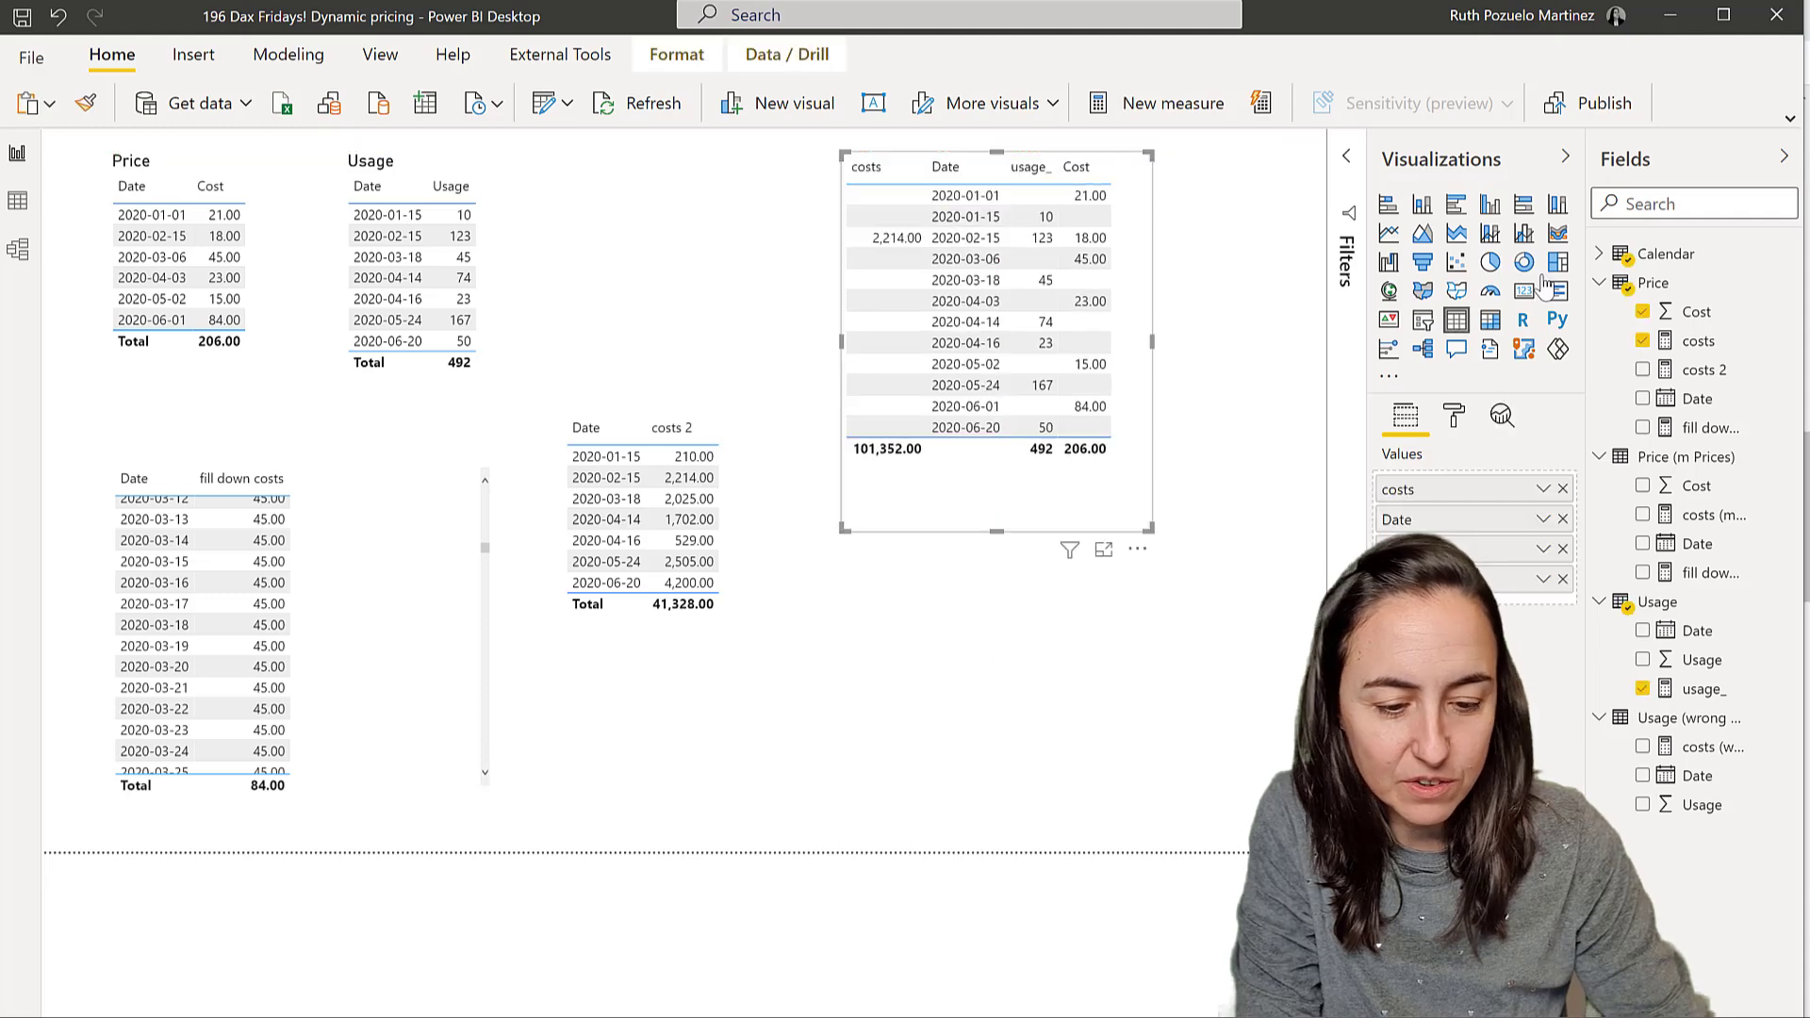
Inspect the costs measure's DAX, SUM(Usage[Usage])*SUM('Price'[Cost]).
{"action": "left_click", "coordinate": [1699, 341]}
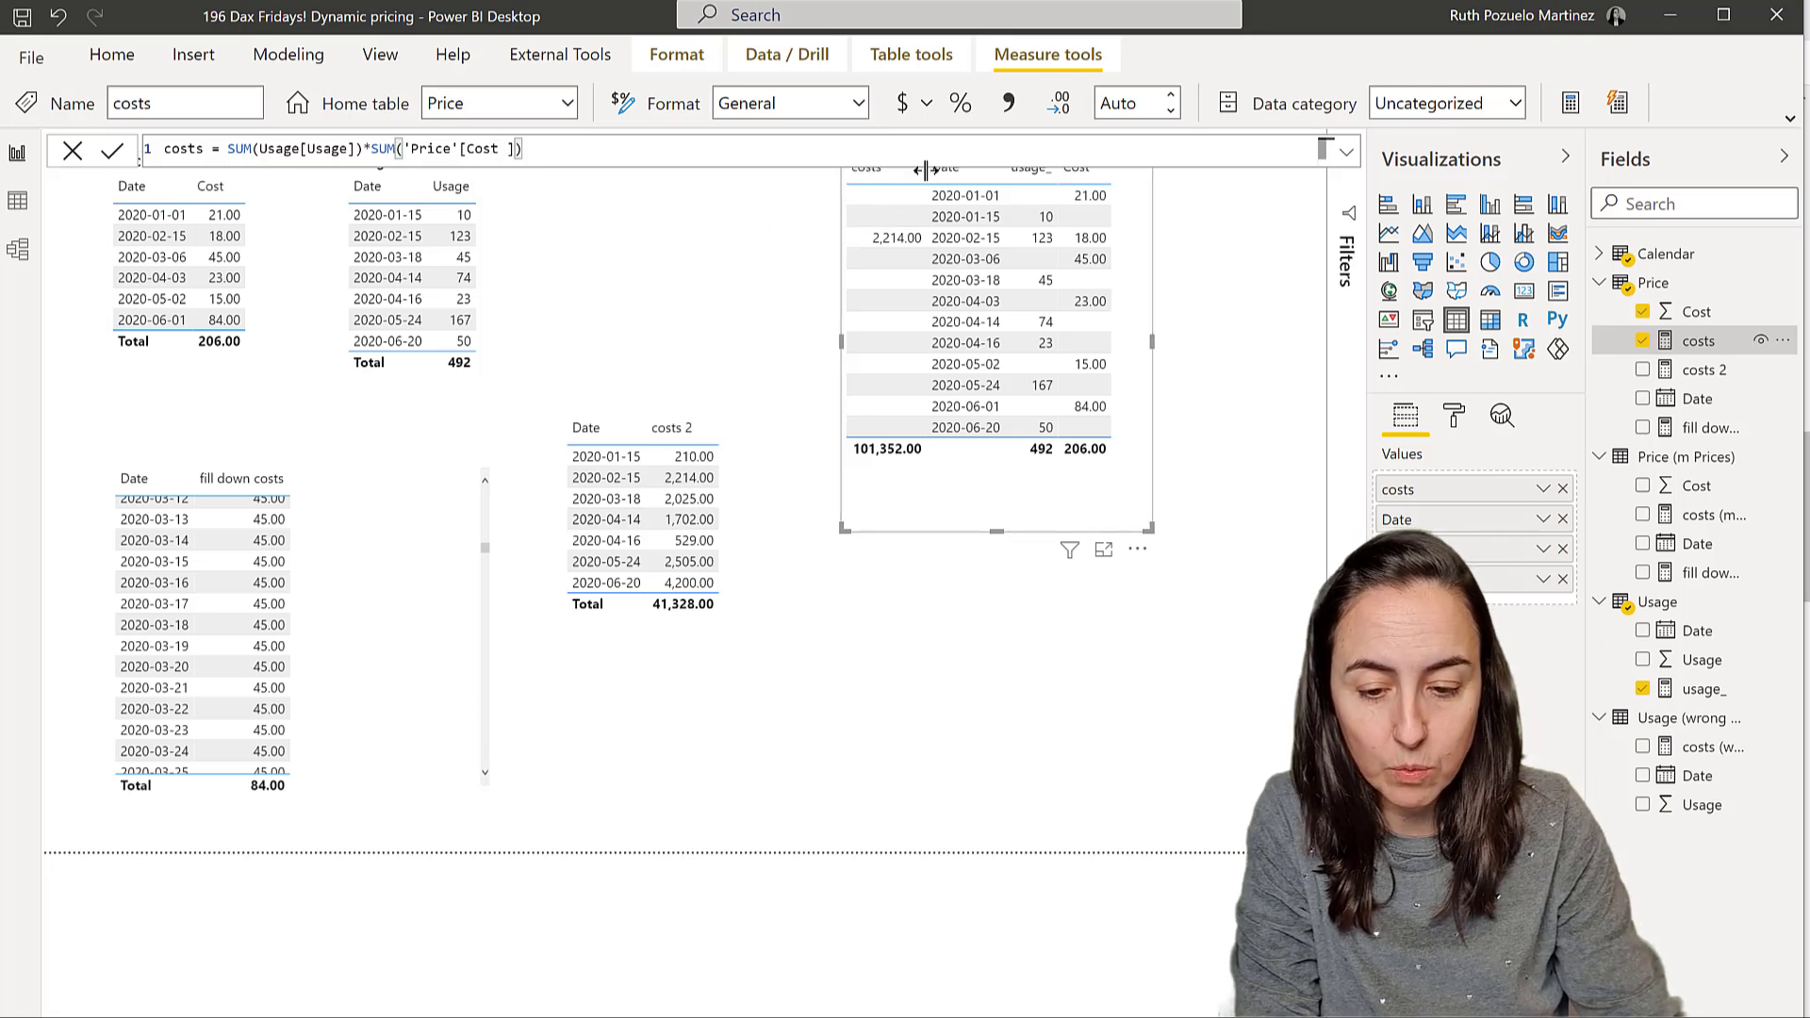
{"action": "left_click", "coordinate": [829, 185]}
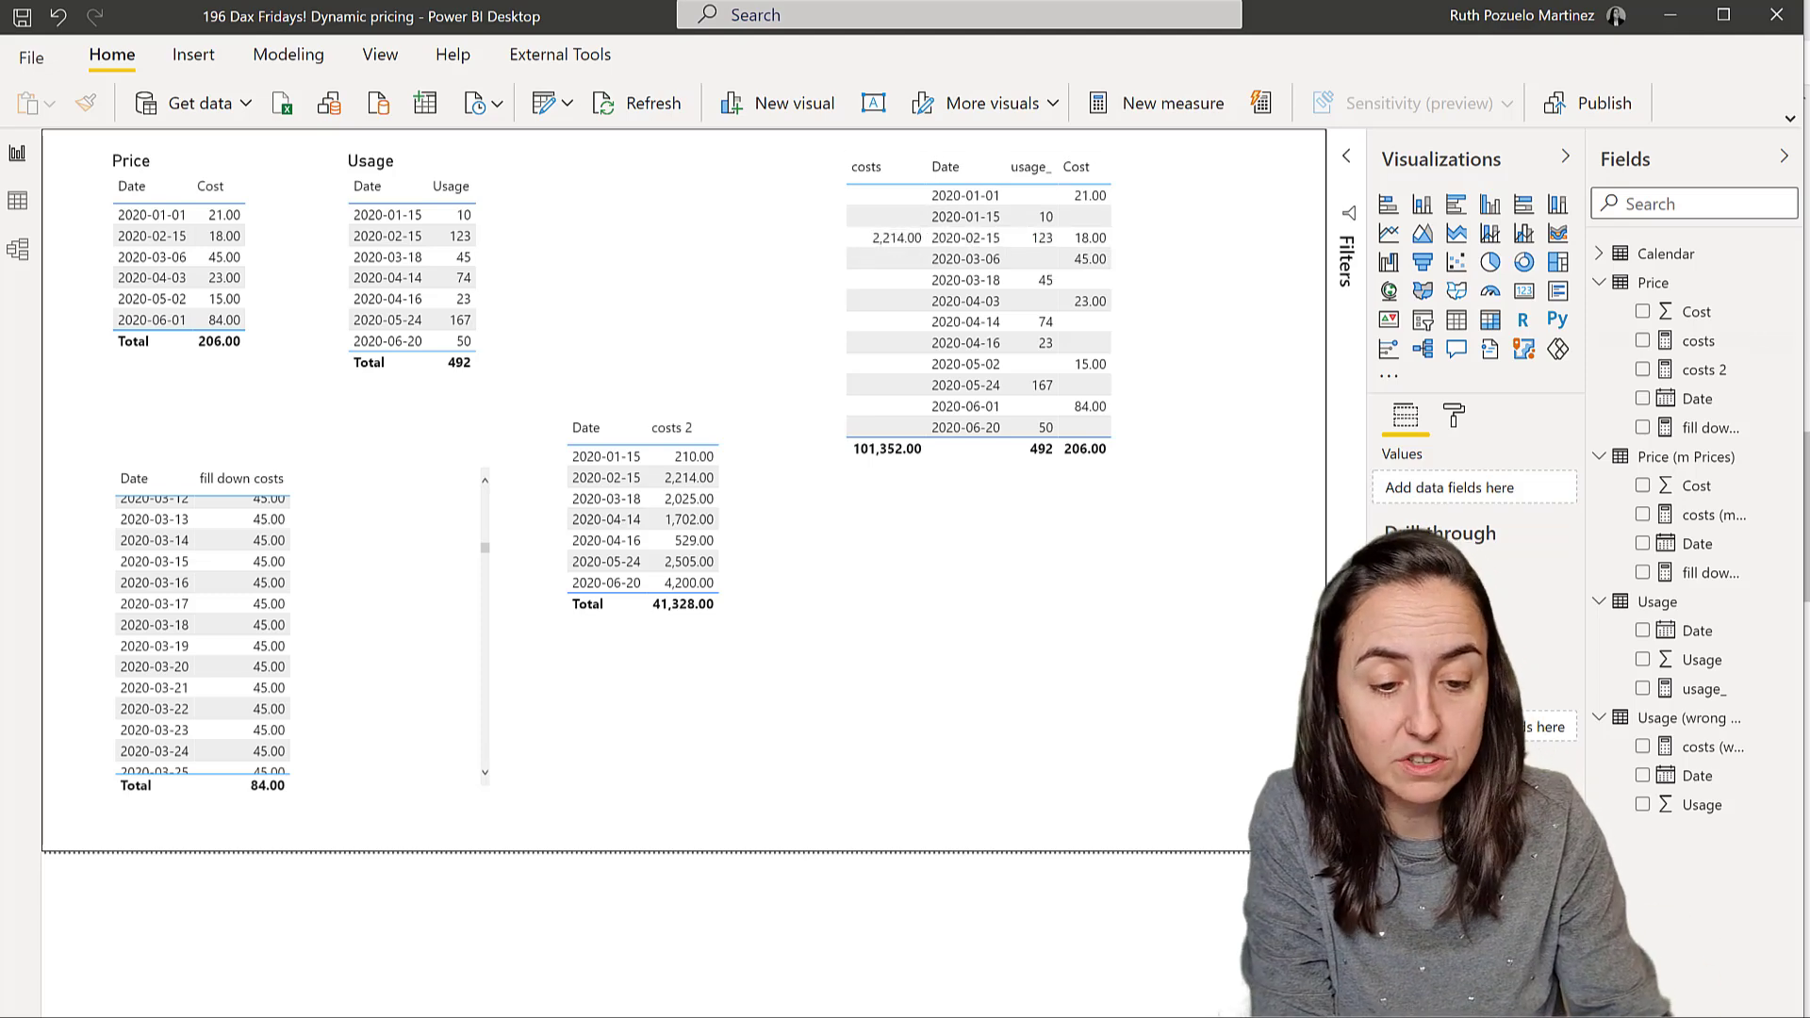
{"action": "left_click", "coordinate": [1708, 347]}
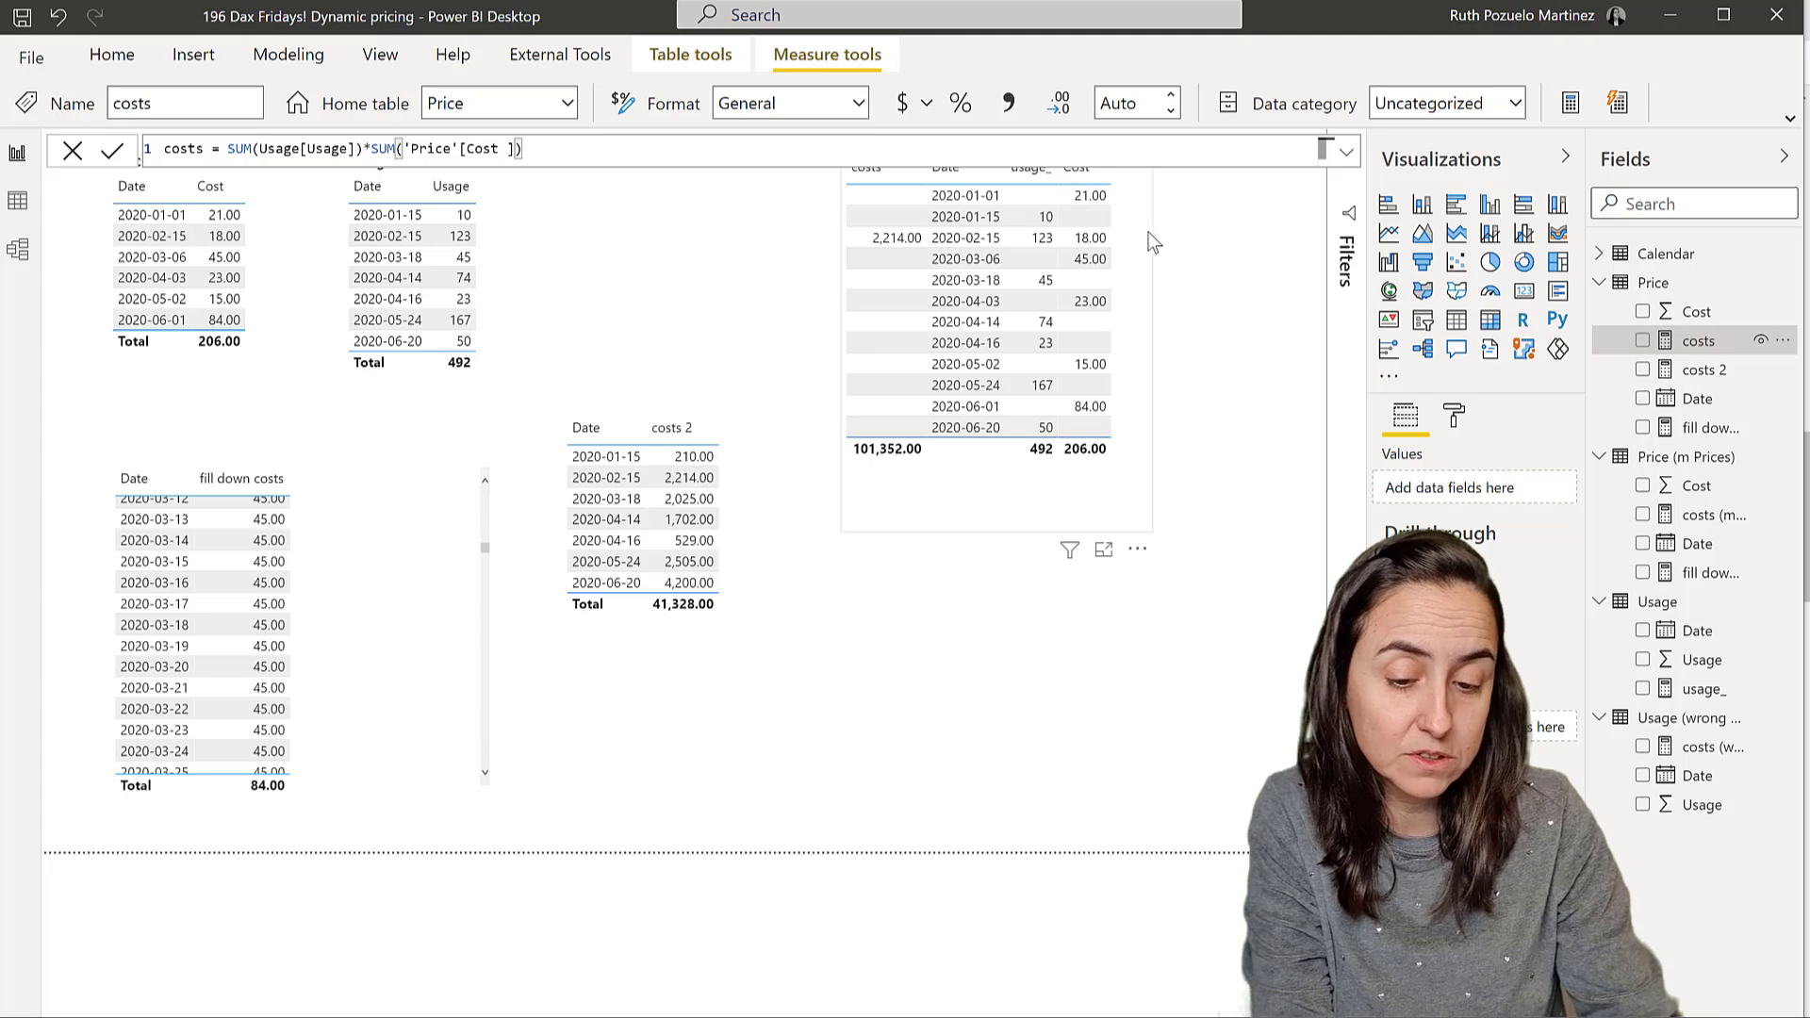
{"action": "left_click", "coordinate": [1156, 273]}
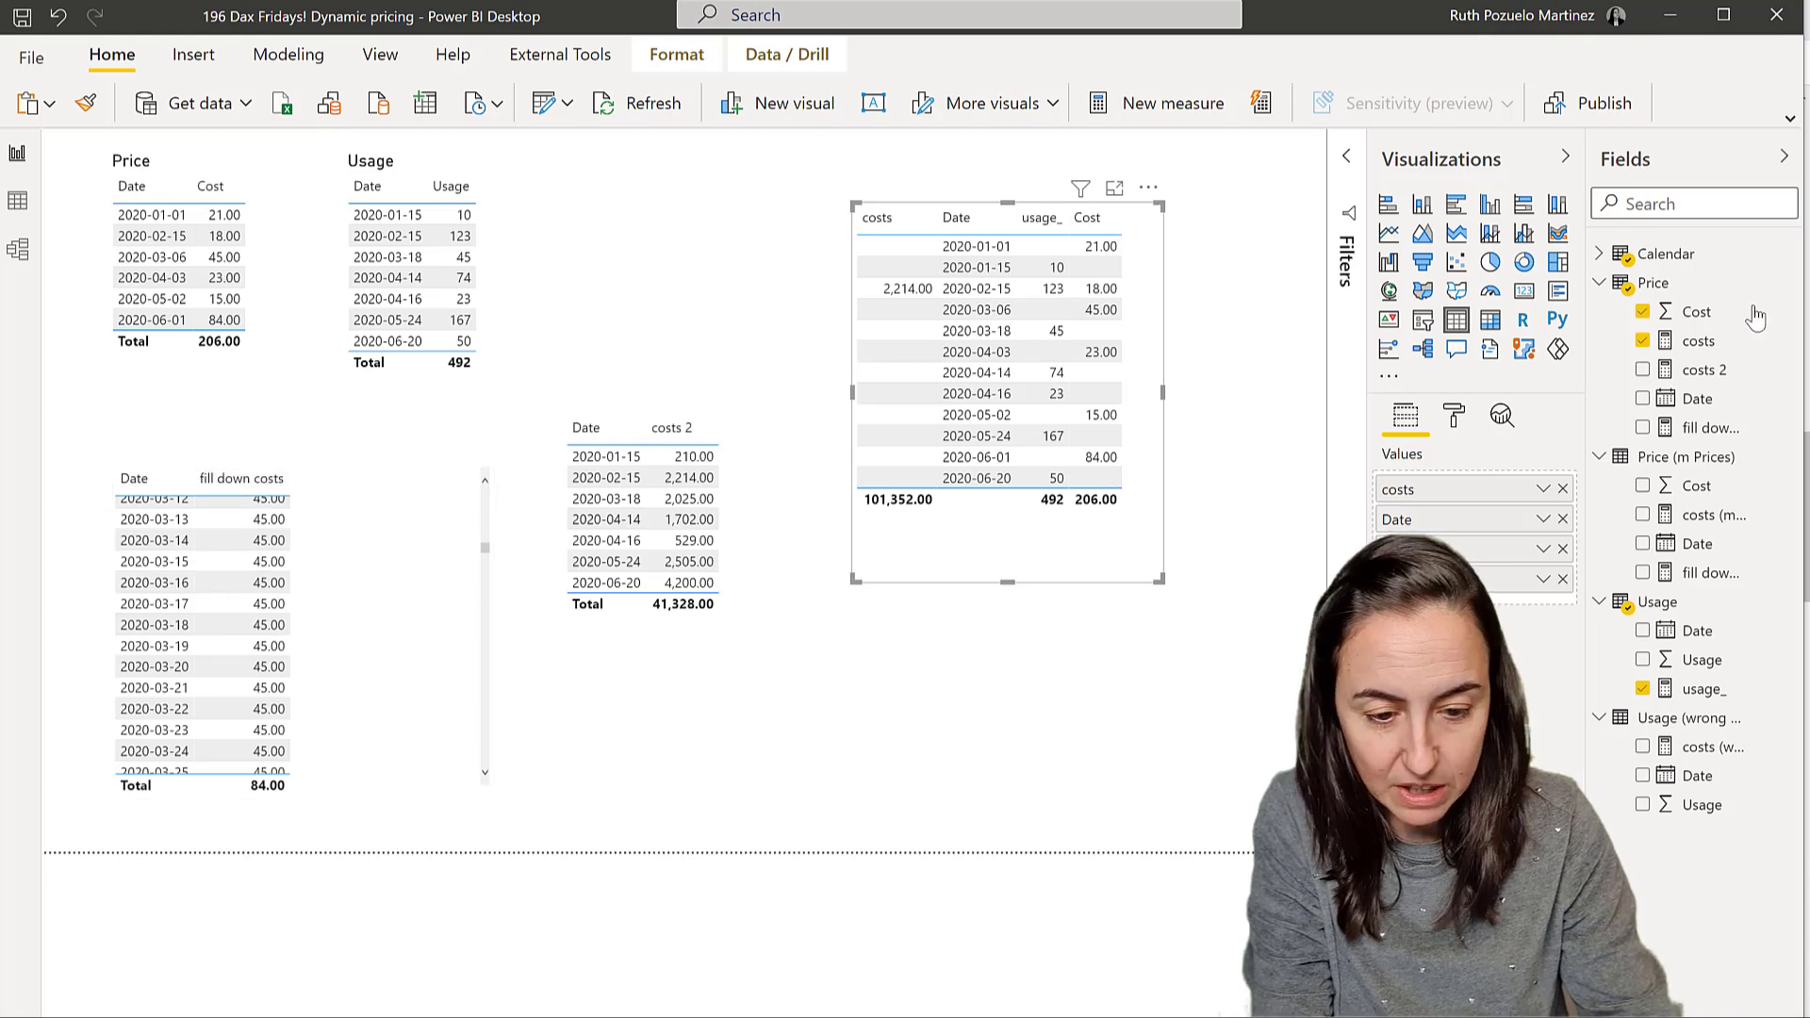
Inspect the DAX of the costs 2 and fill down costs measures.
{"action": "left_click", "coordinate": [1703, 371]}
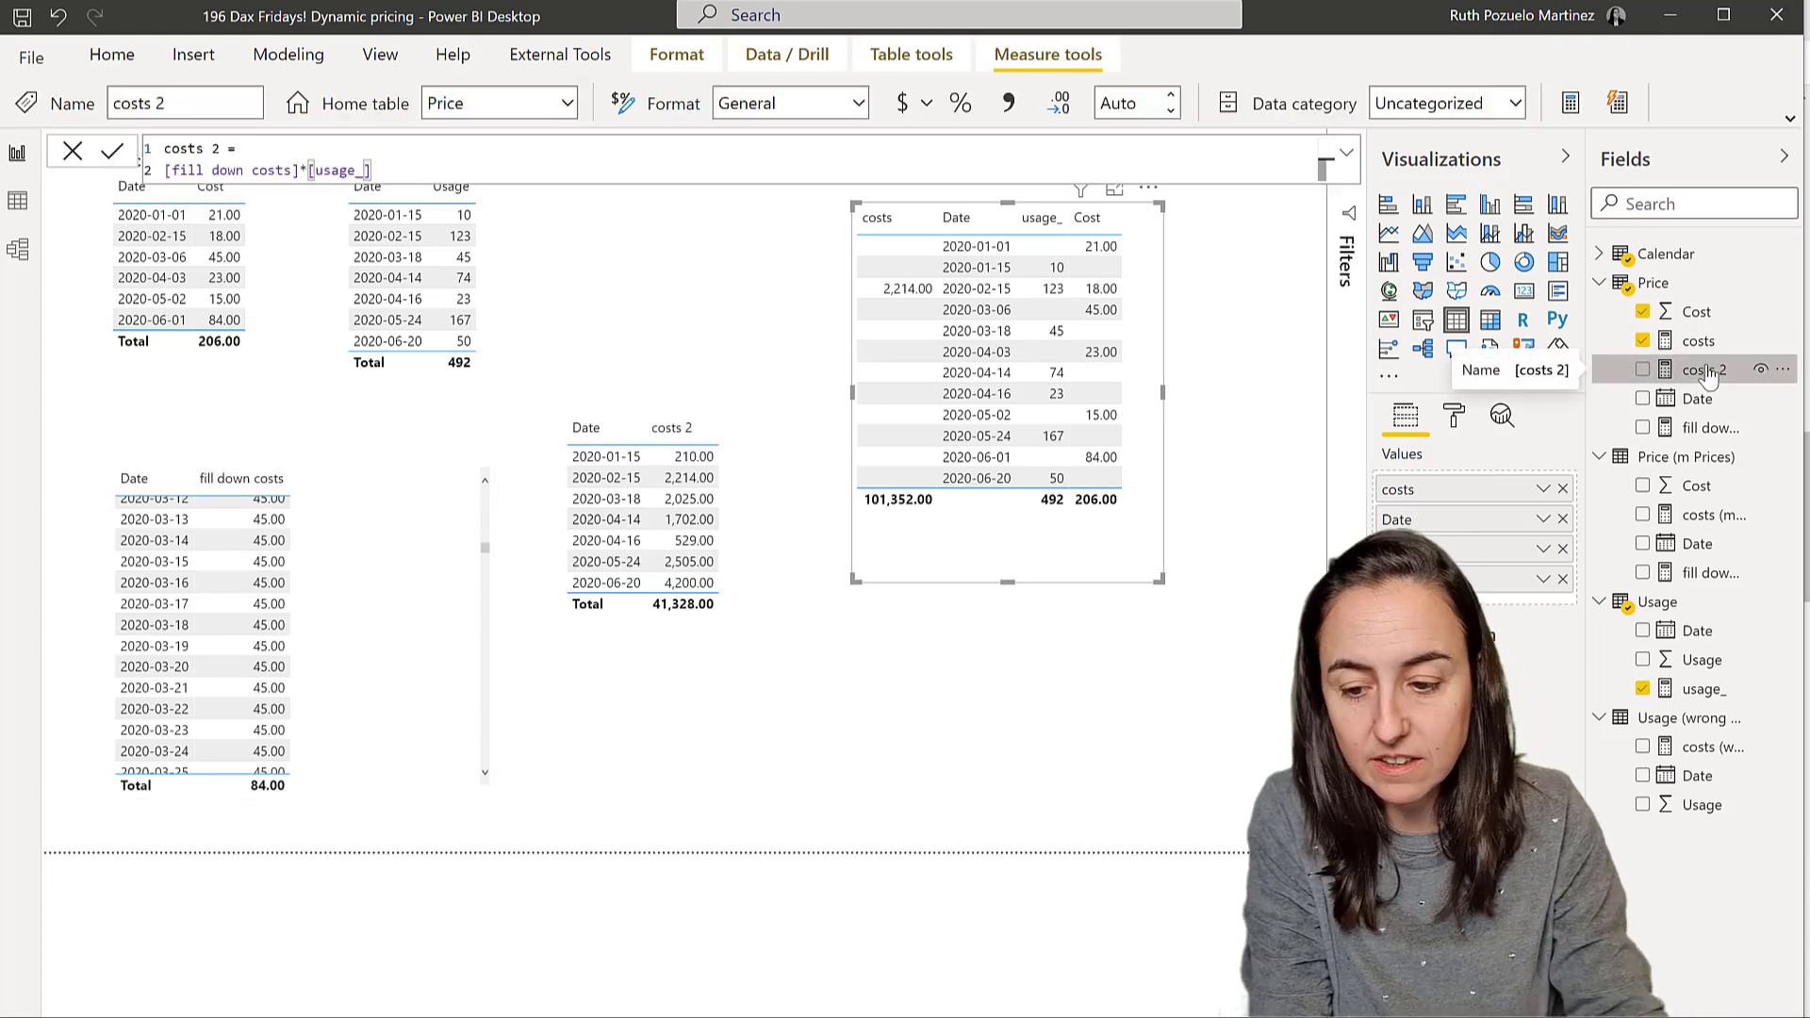
{"action": "left_click", "coordinate": [1711, 429]}
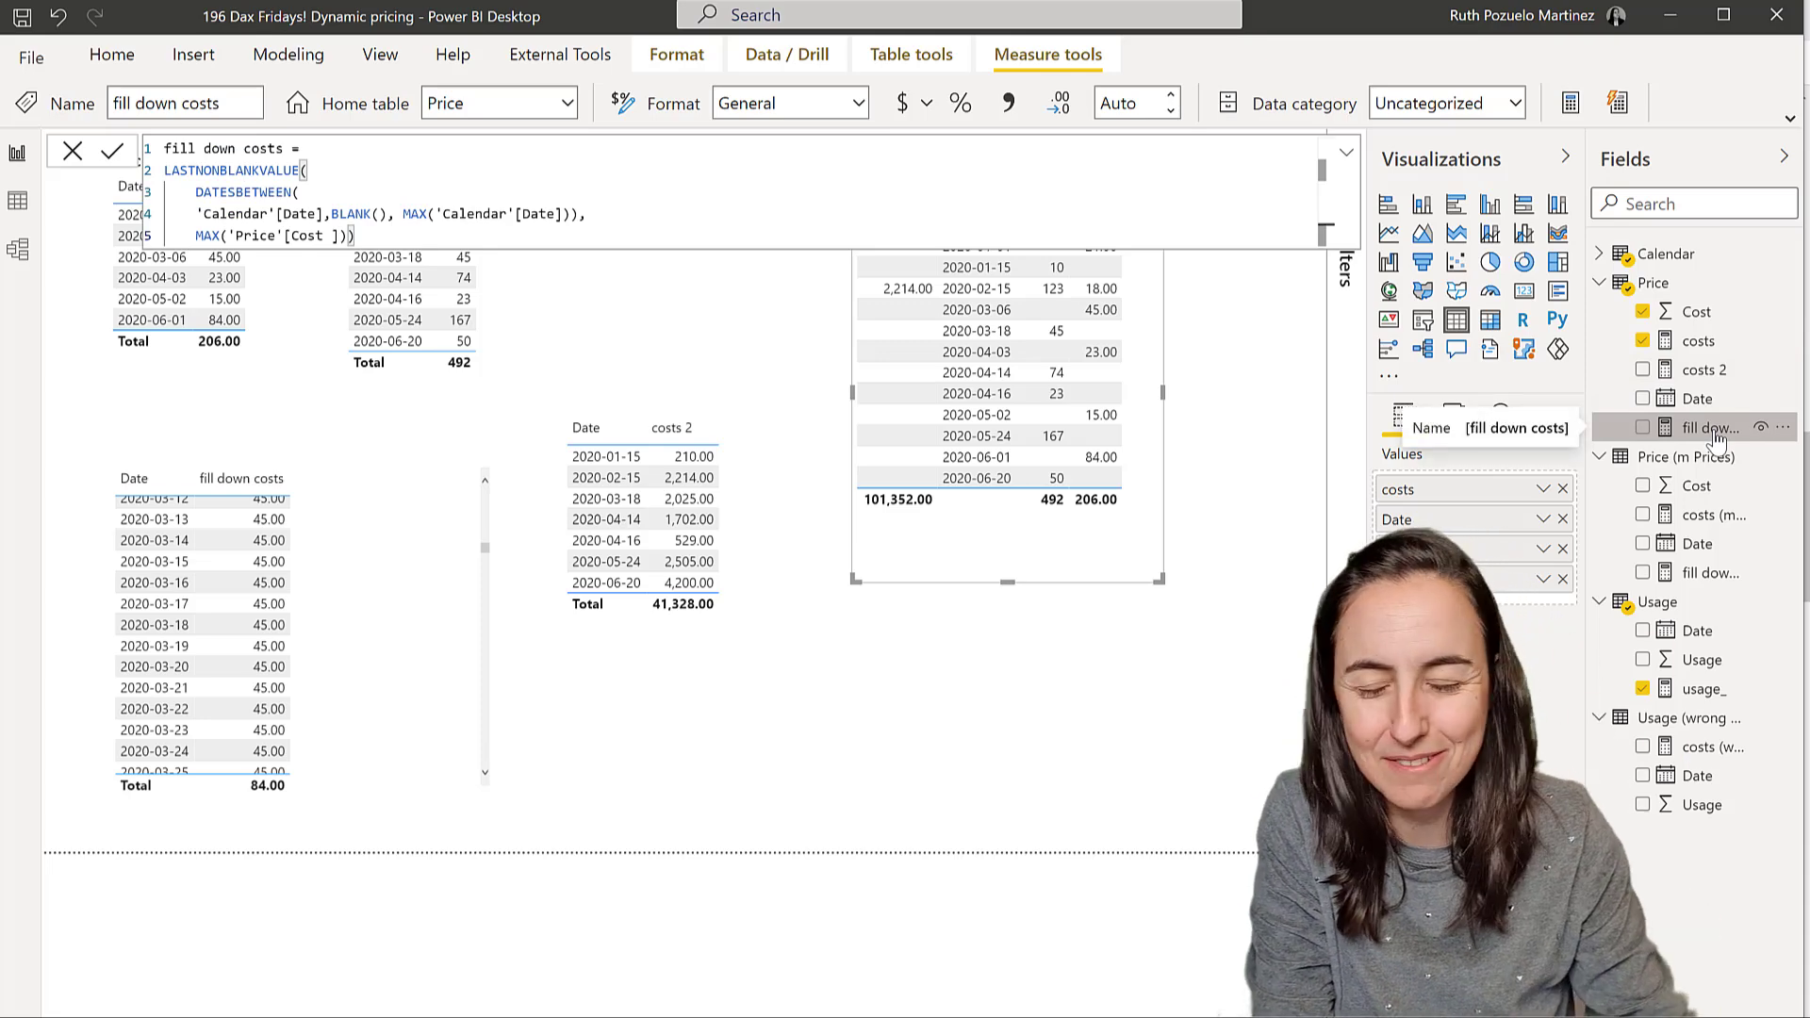
{"action": "scroll", "coordinate": [316, 603], "scroll_direction": "down", "scroll_amount": 2}
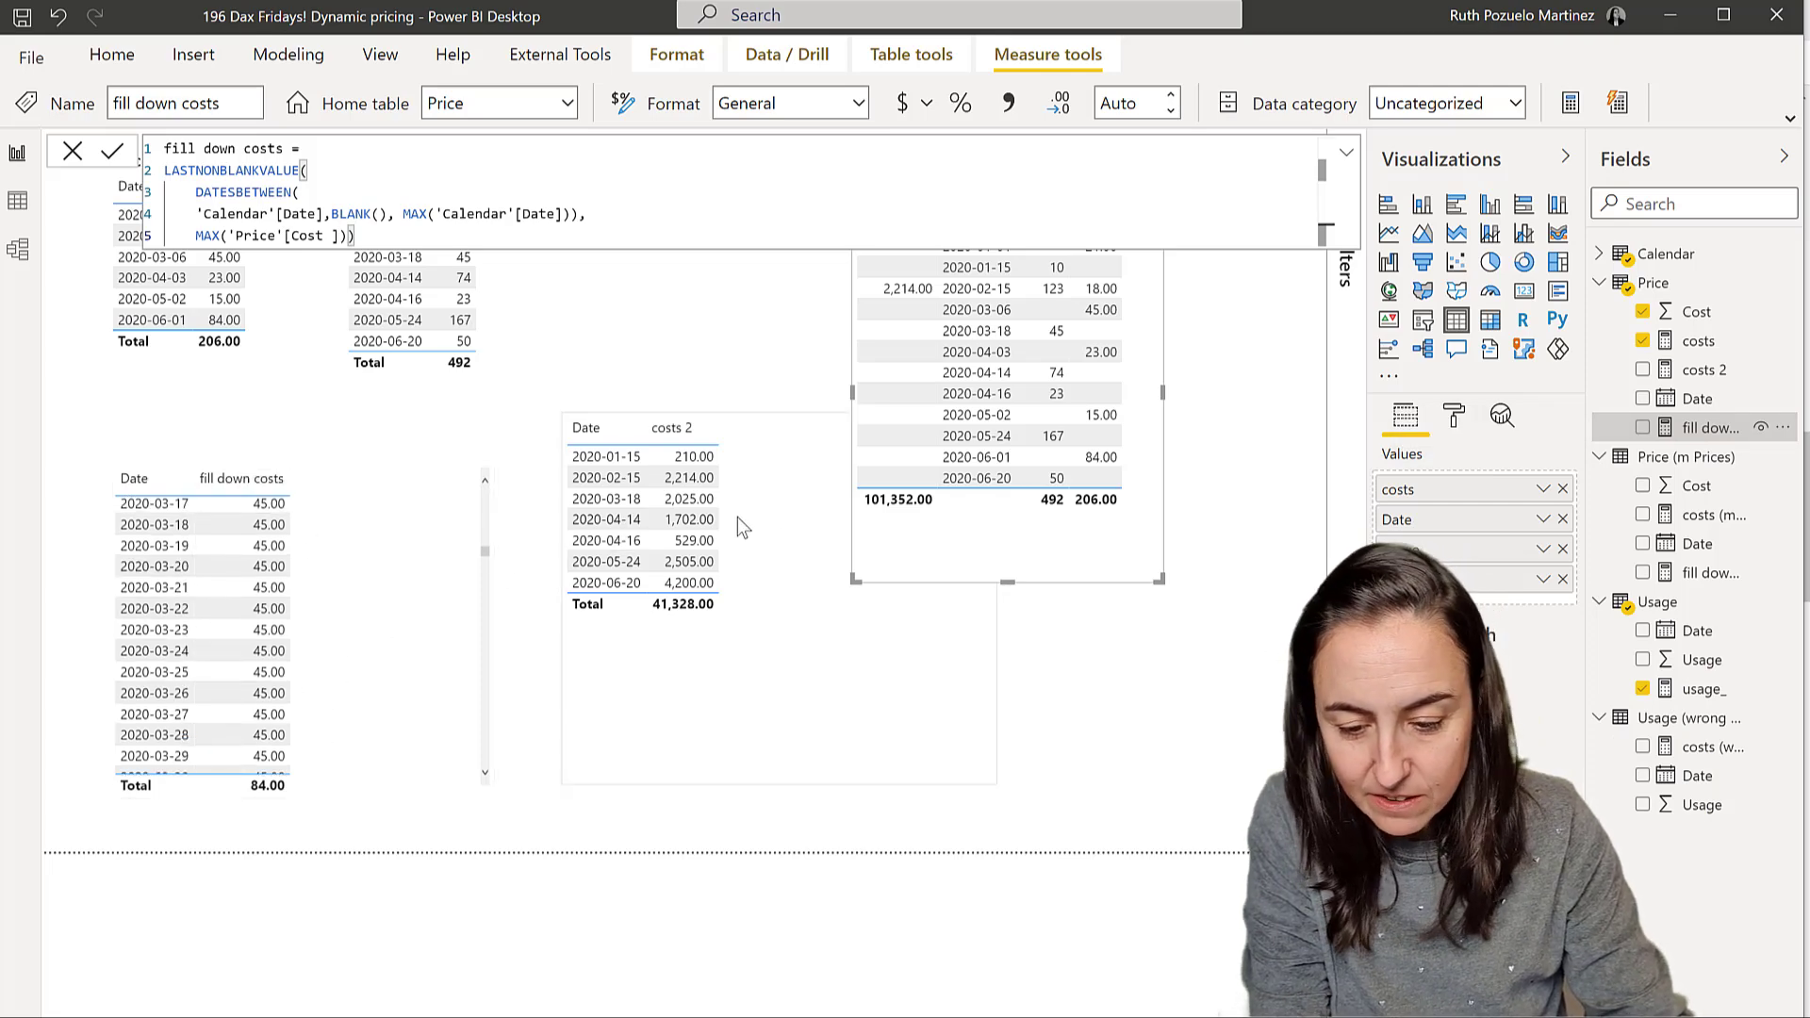
Add usage_ and fill down costs columns to the costs 2 table.
{"action": "left_click", "coordinate": [696, 460]}
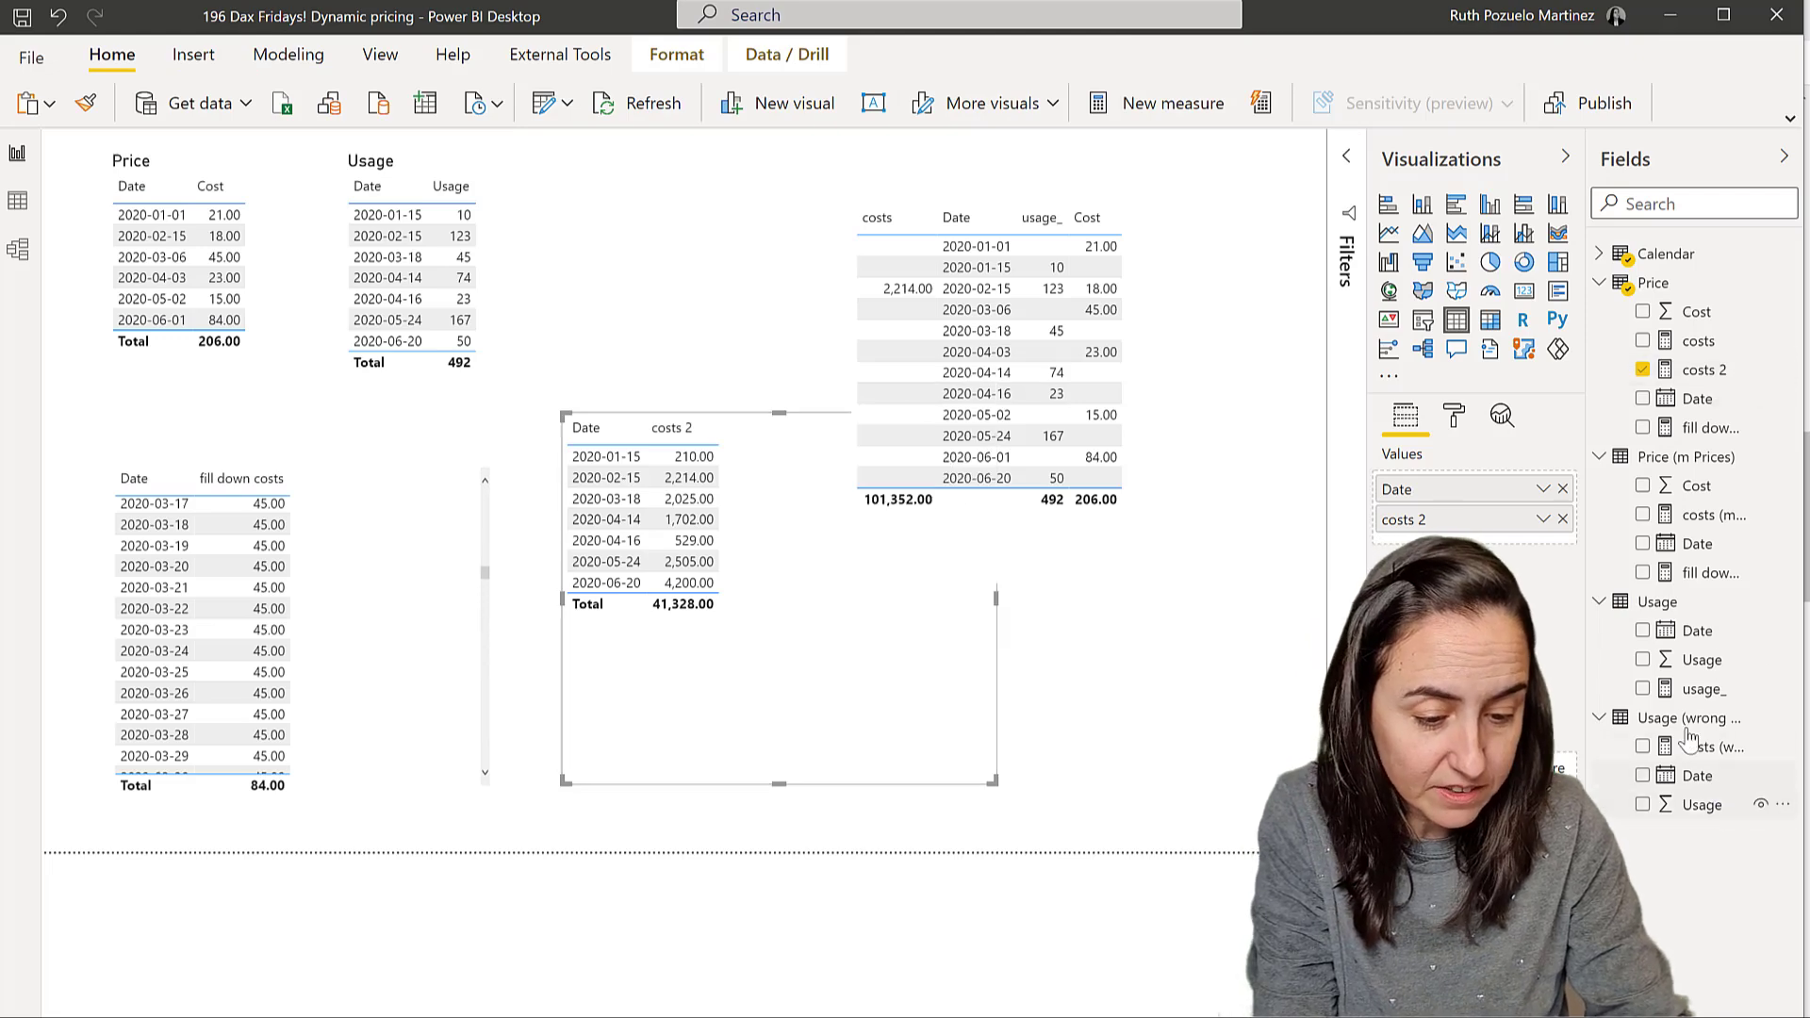
{"action": "left_click", "coordinate": [1697, 689]}
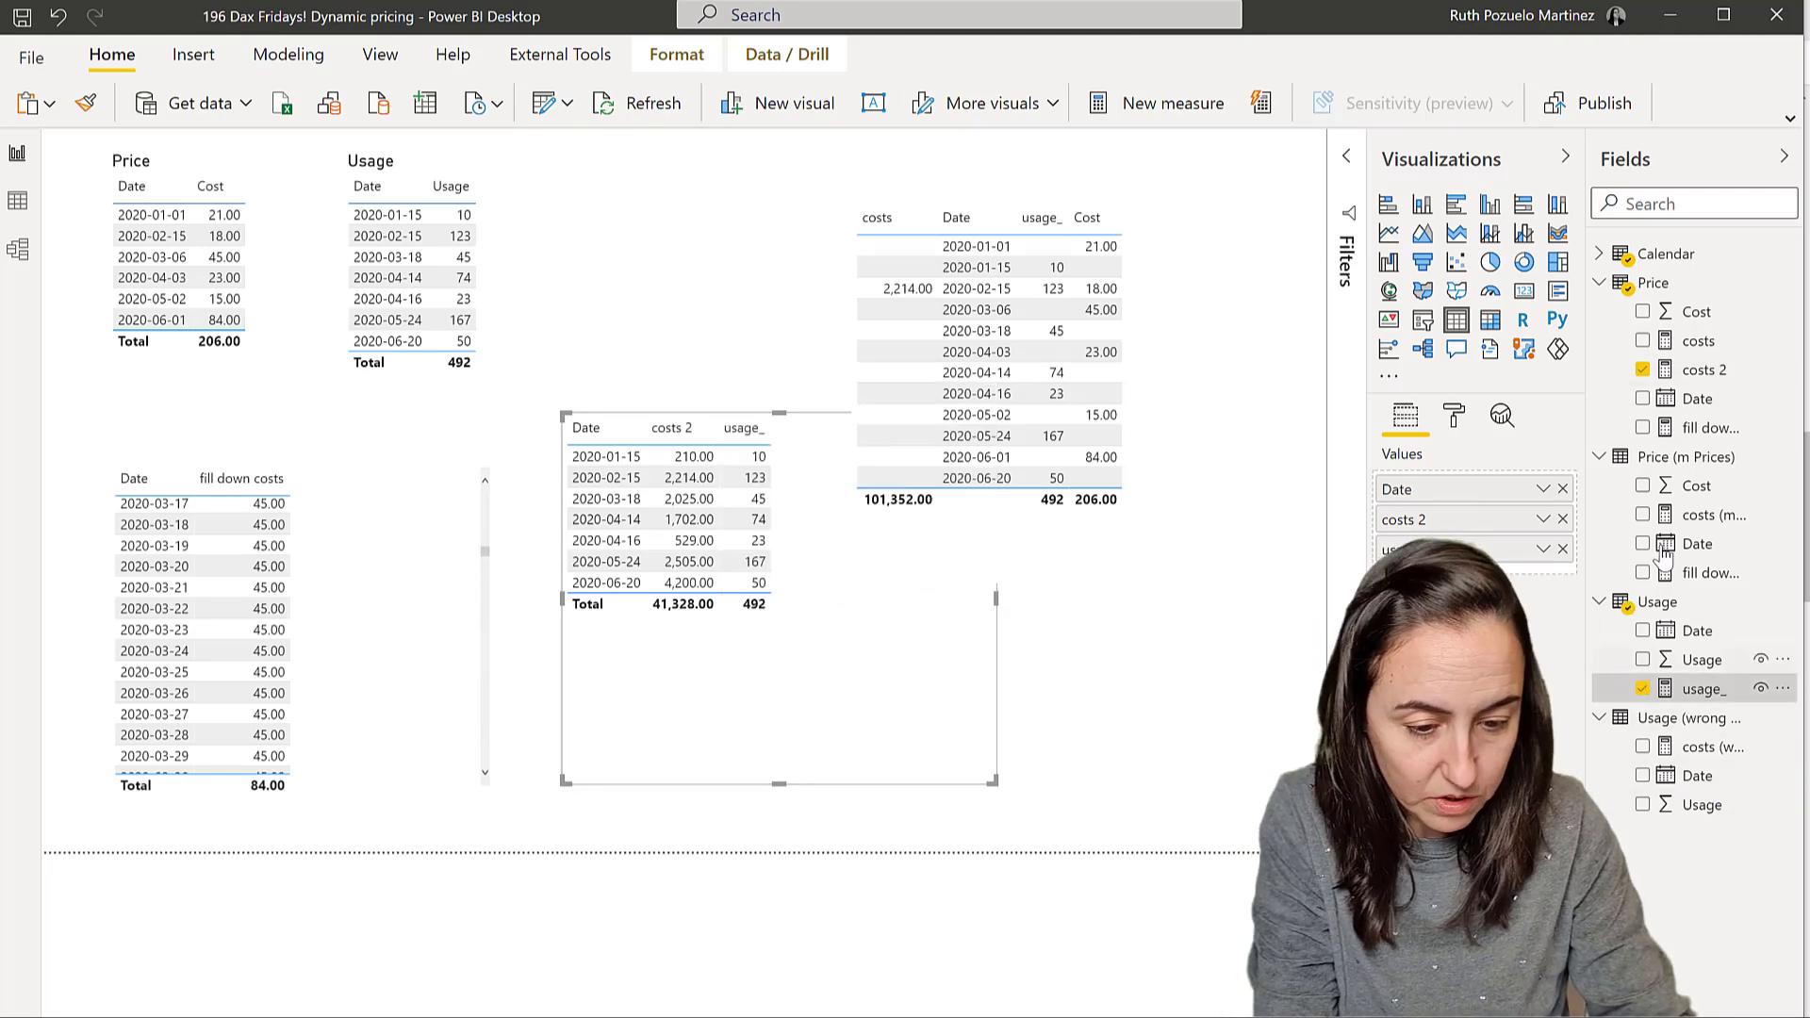
{"action": "left_click", "coordinate": [1642, 427]}
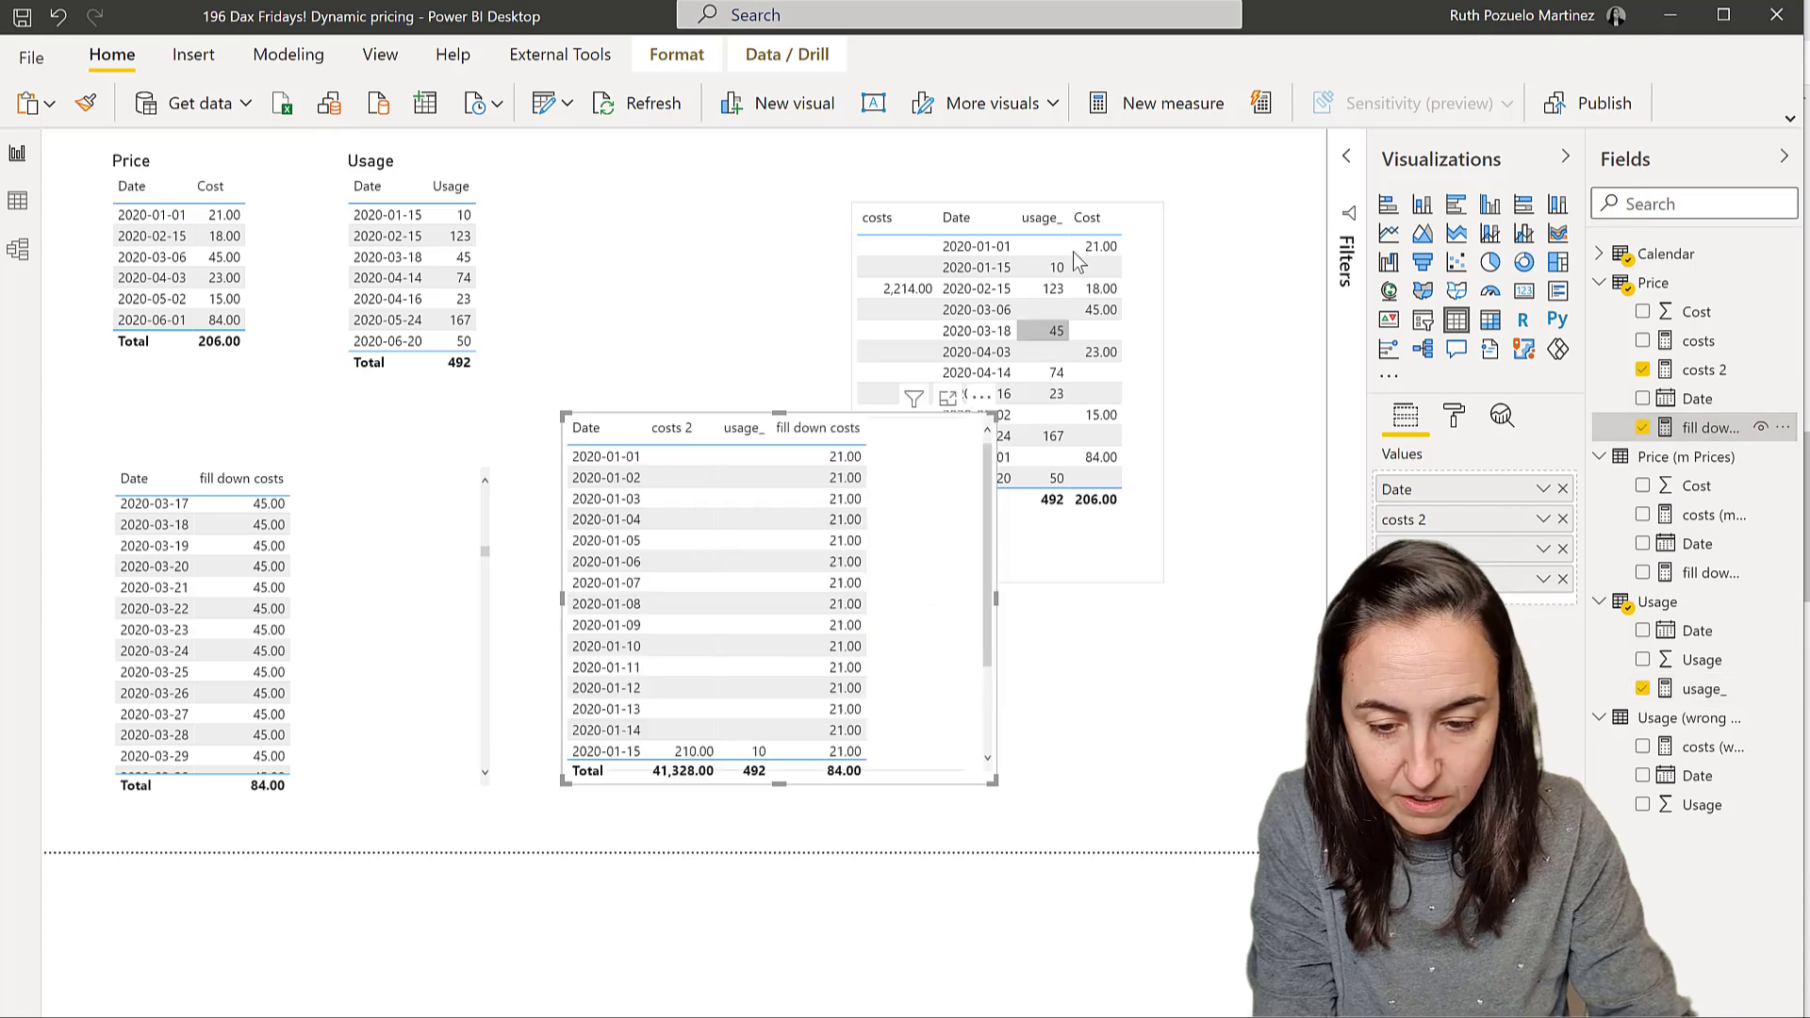
Move the costs table to the upper right of the page.
{"action": "left_click_drag", "start_coordinate": [1085, 239], "coordinate": [1206, 207]}
{"action": "scroll", "coordinate": [792, 570], "scroll_direction": "down", "scroll_amount": 3}
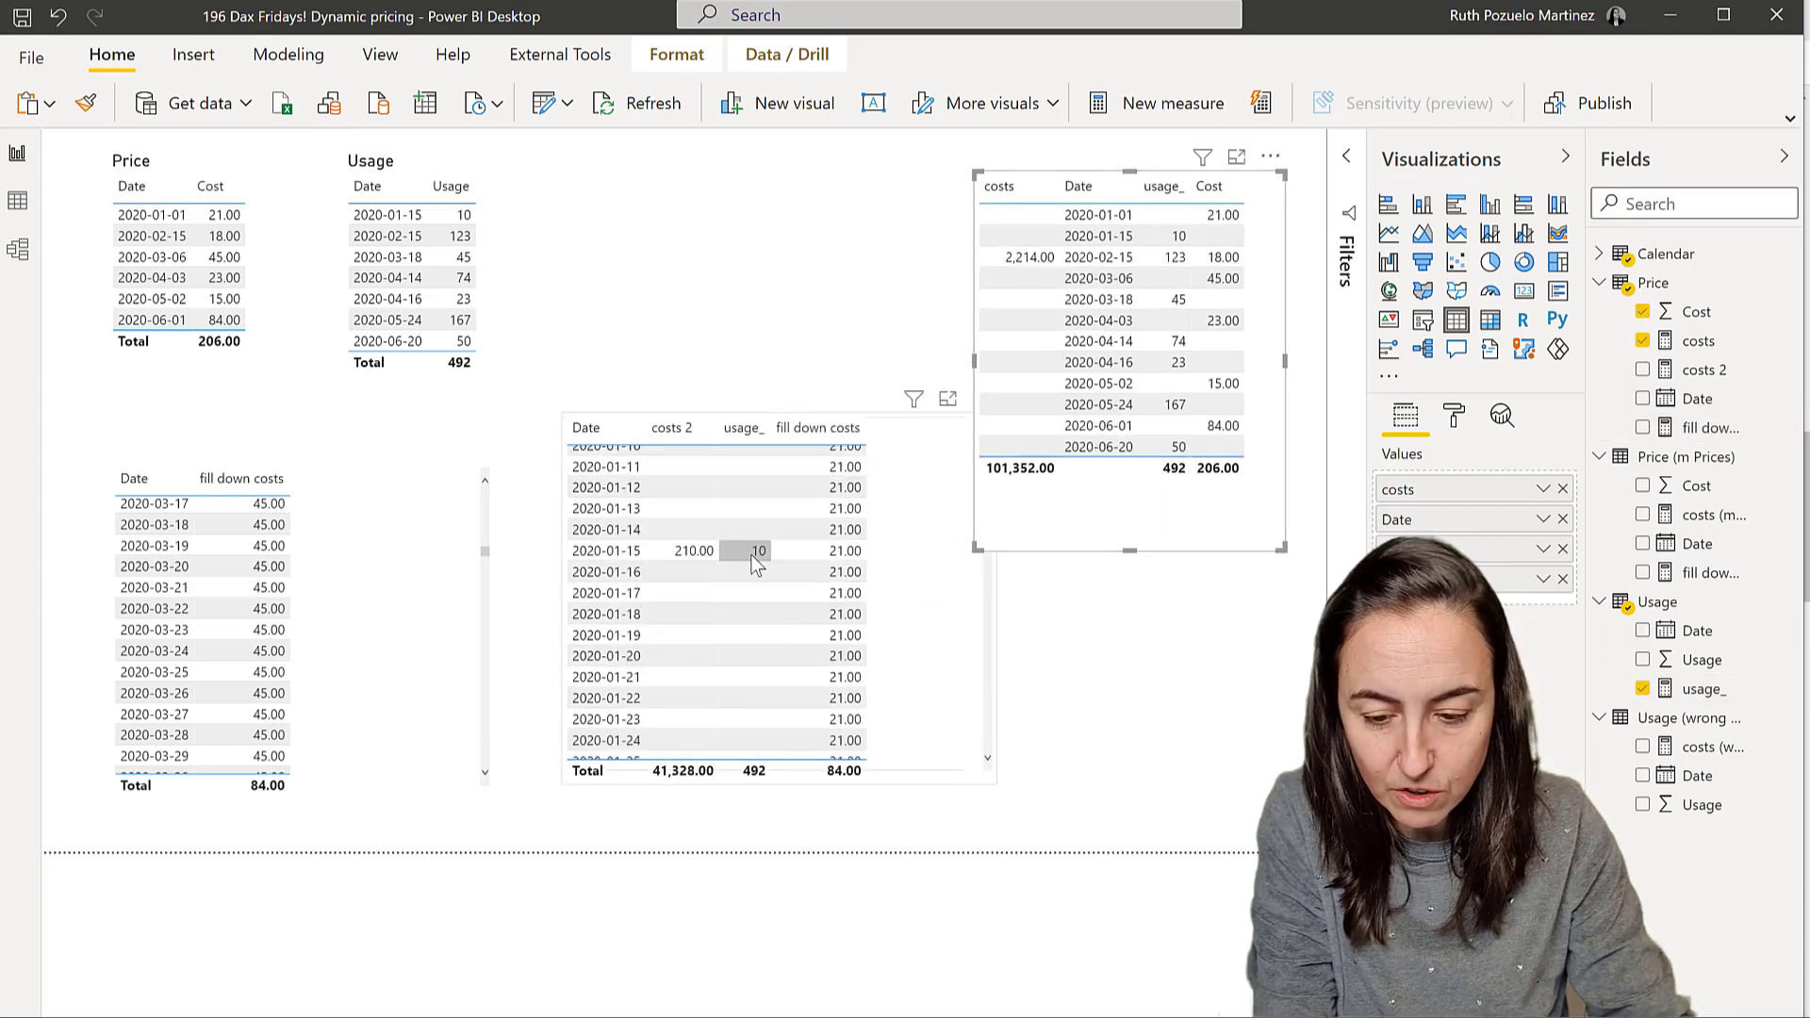
{"action": "scroll", "coordinate": [807, 608], "scroll_direction": "down", "scroll_amount": 7}
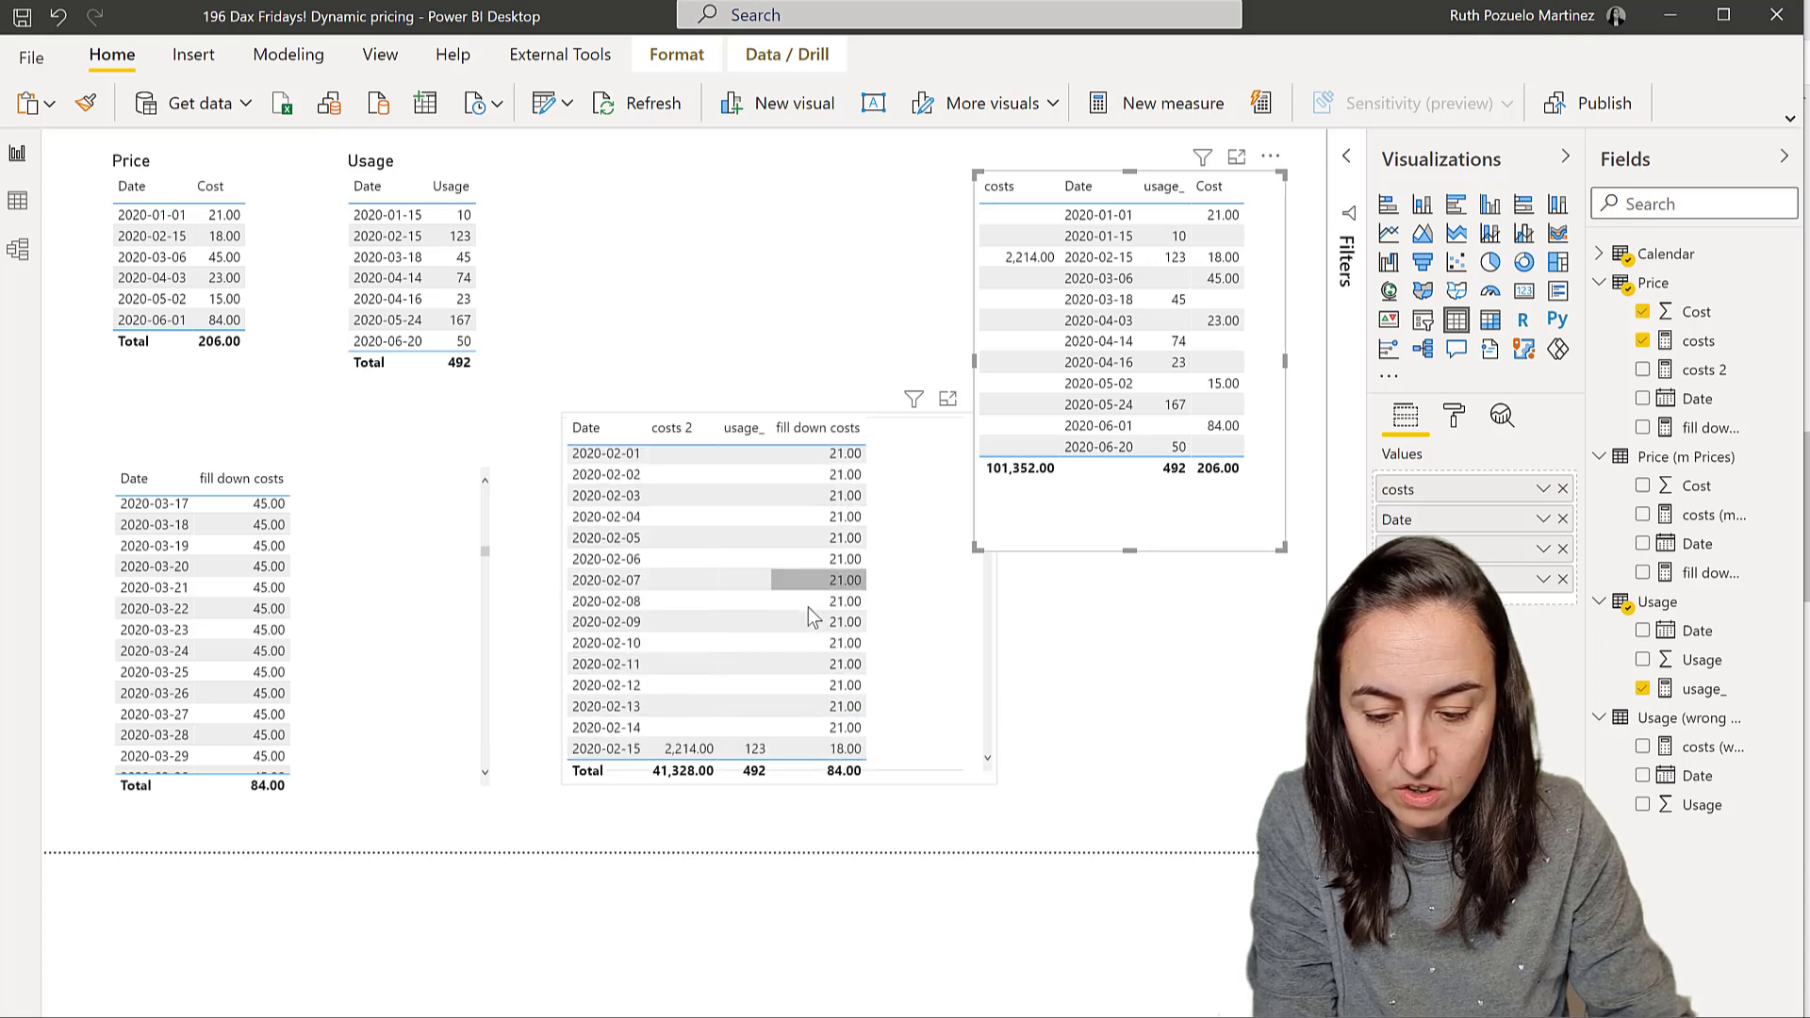
{"action": "scroll", "coordinate": [807, 609], "scroll_direction": "down", "scroll_amount": 16}
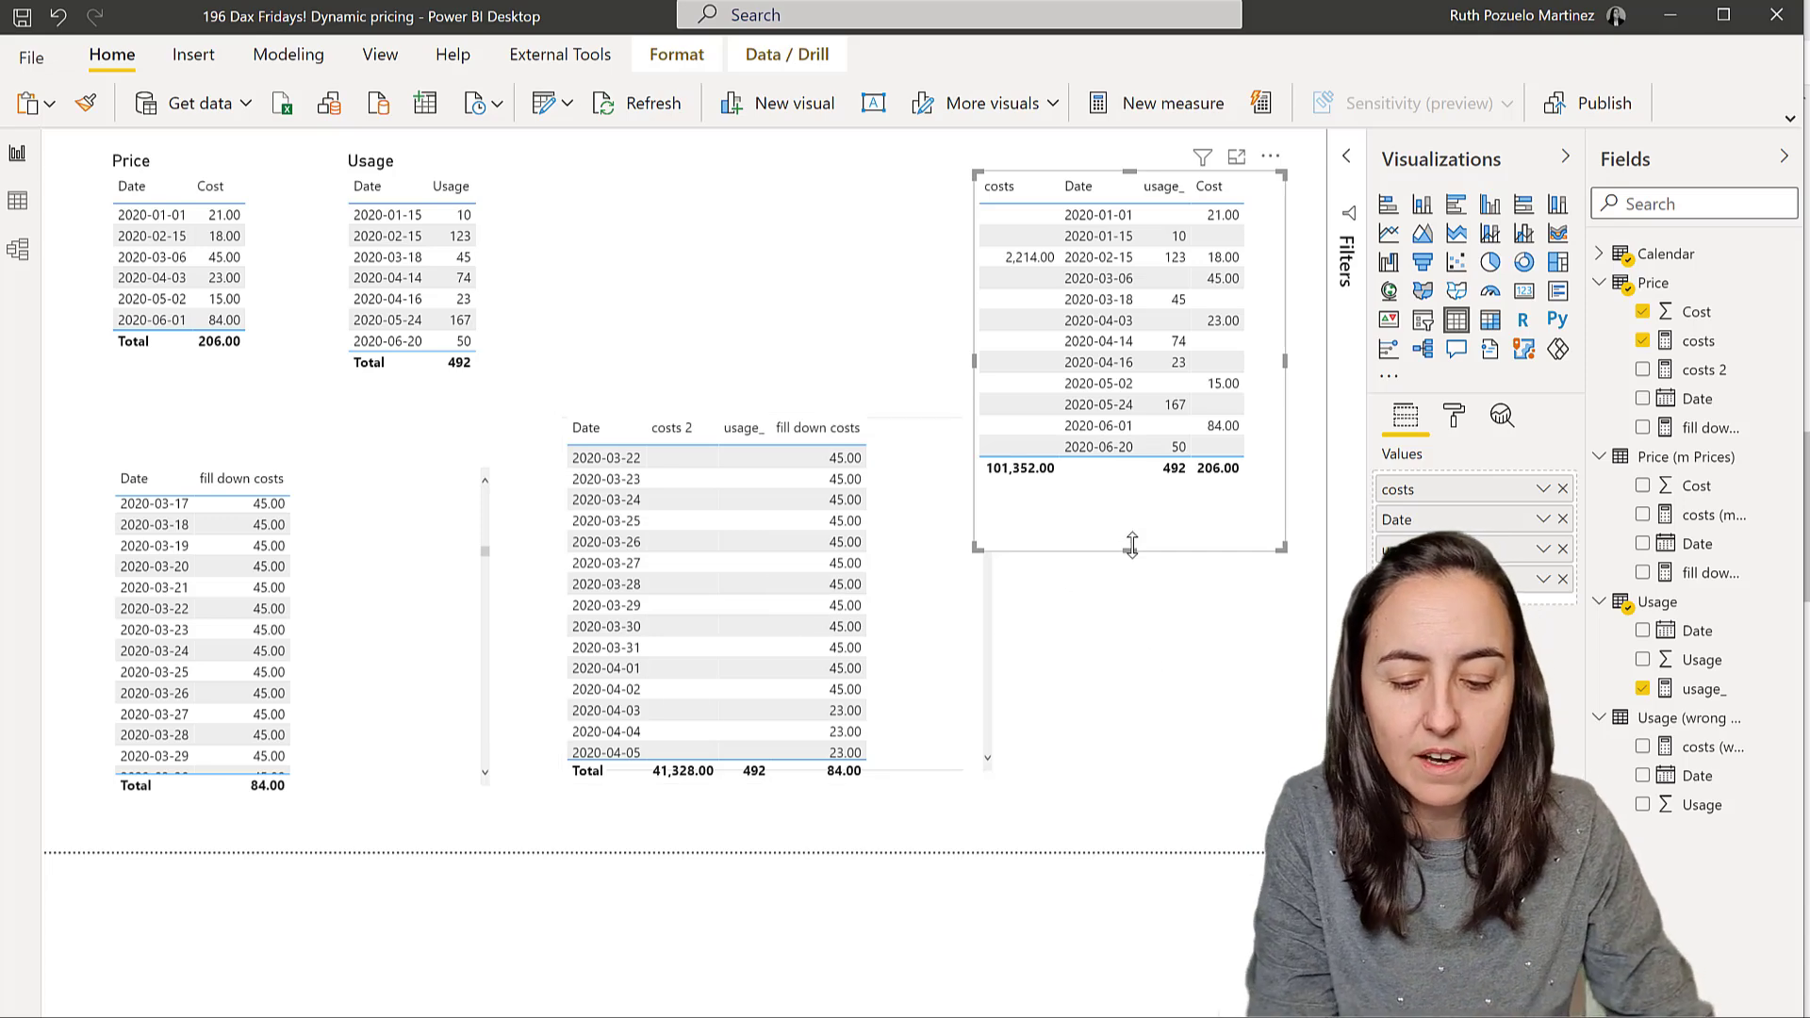
Shorten the costs table and create a new table of Calendar Year-Month values.
{"action": "left_click_drag", "start_coordinate": [1131, 544], "coordinate": [1046, 369]}
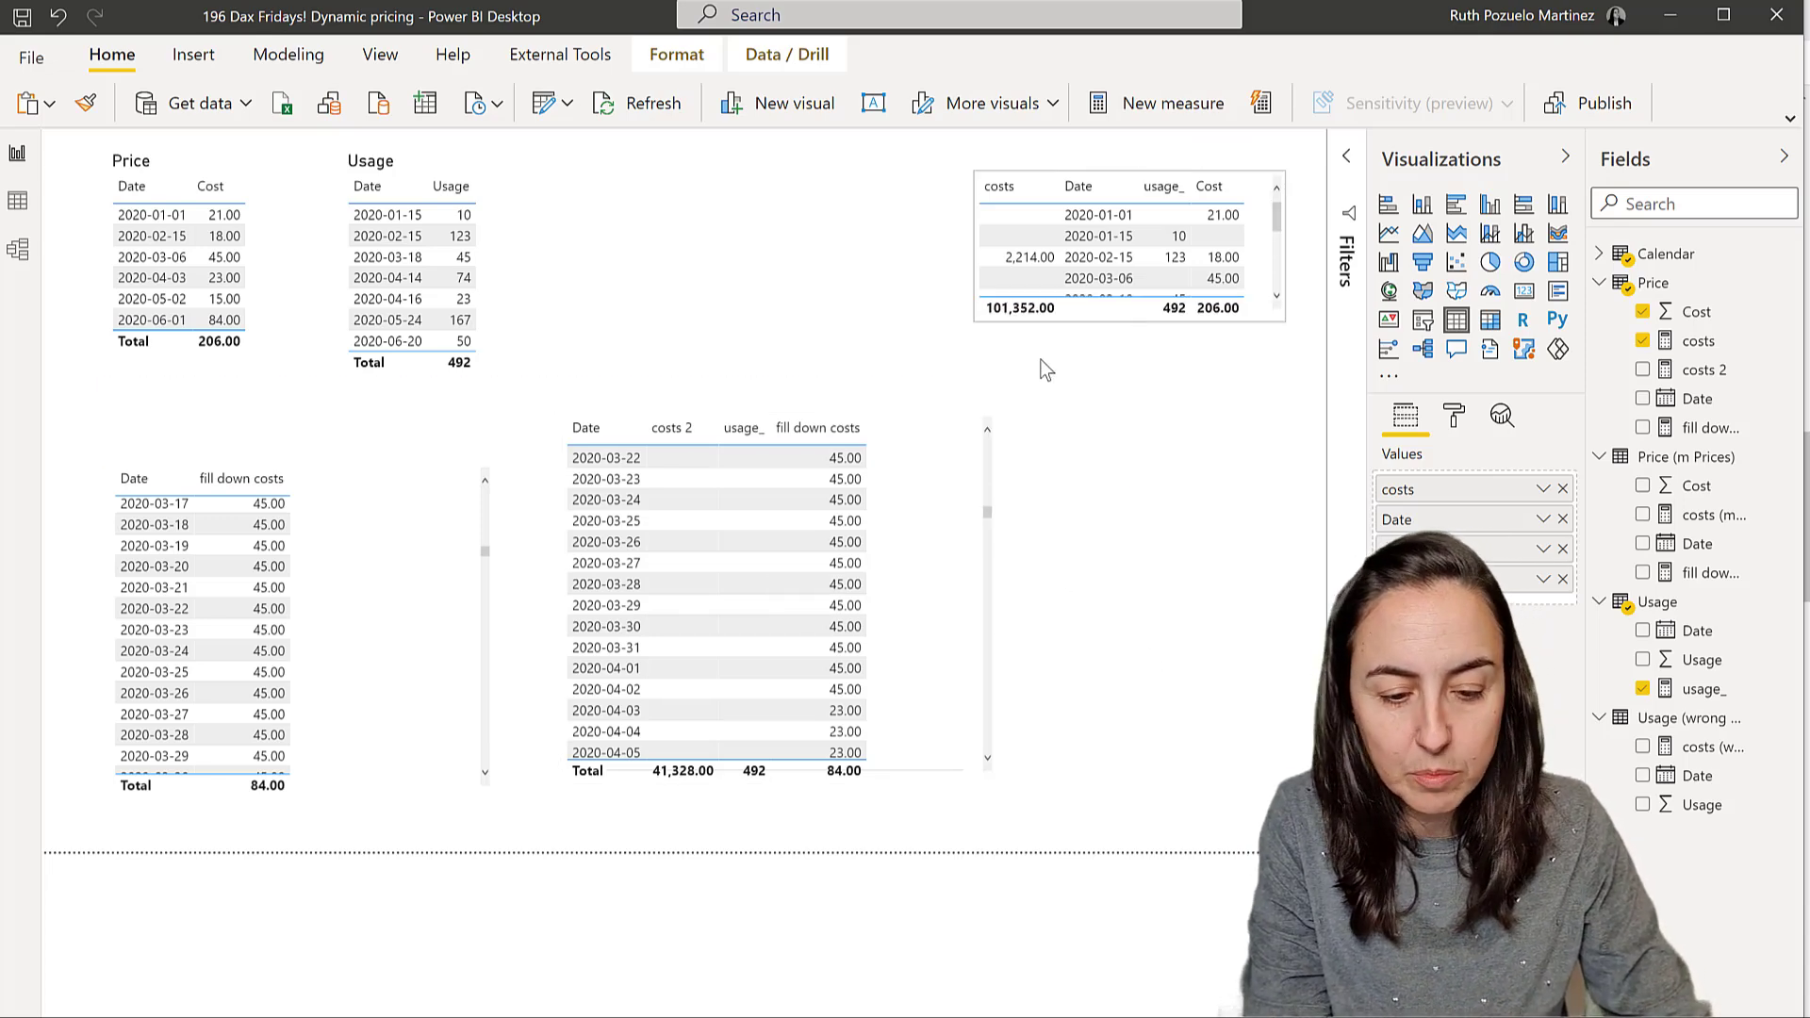
{"action": "left_click", "coordinate": [1601, 255]}
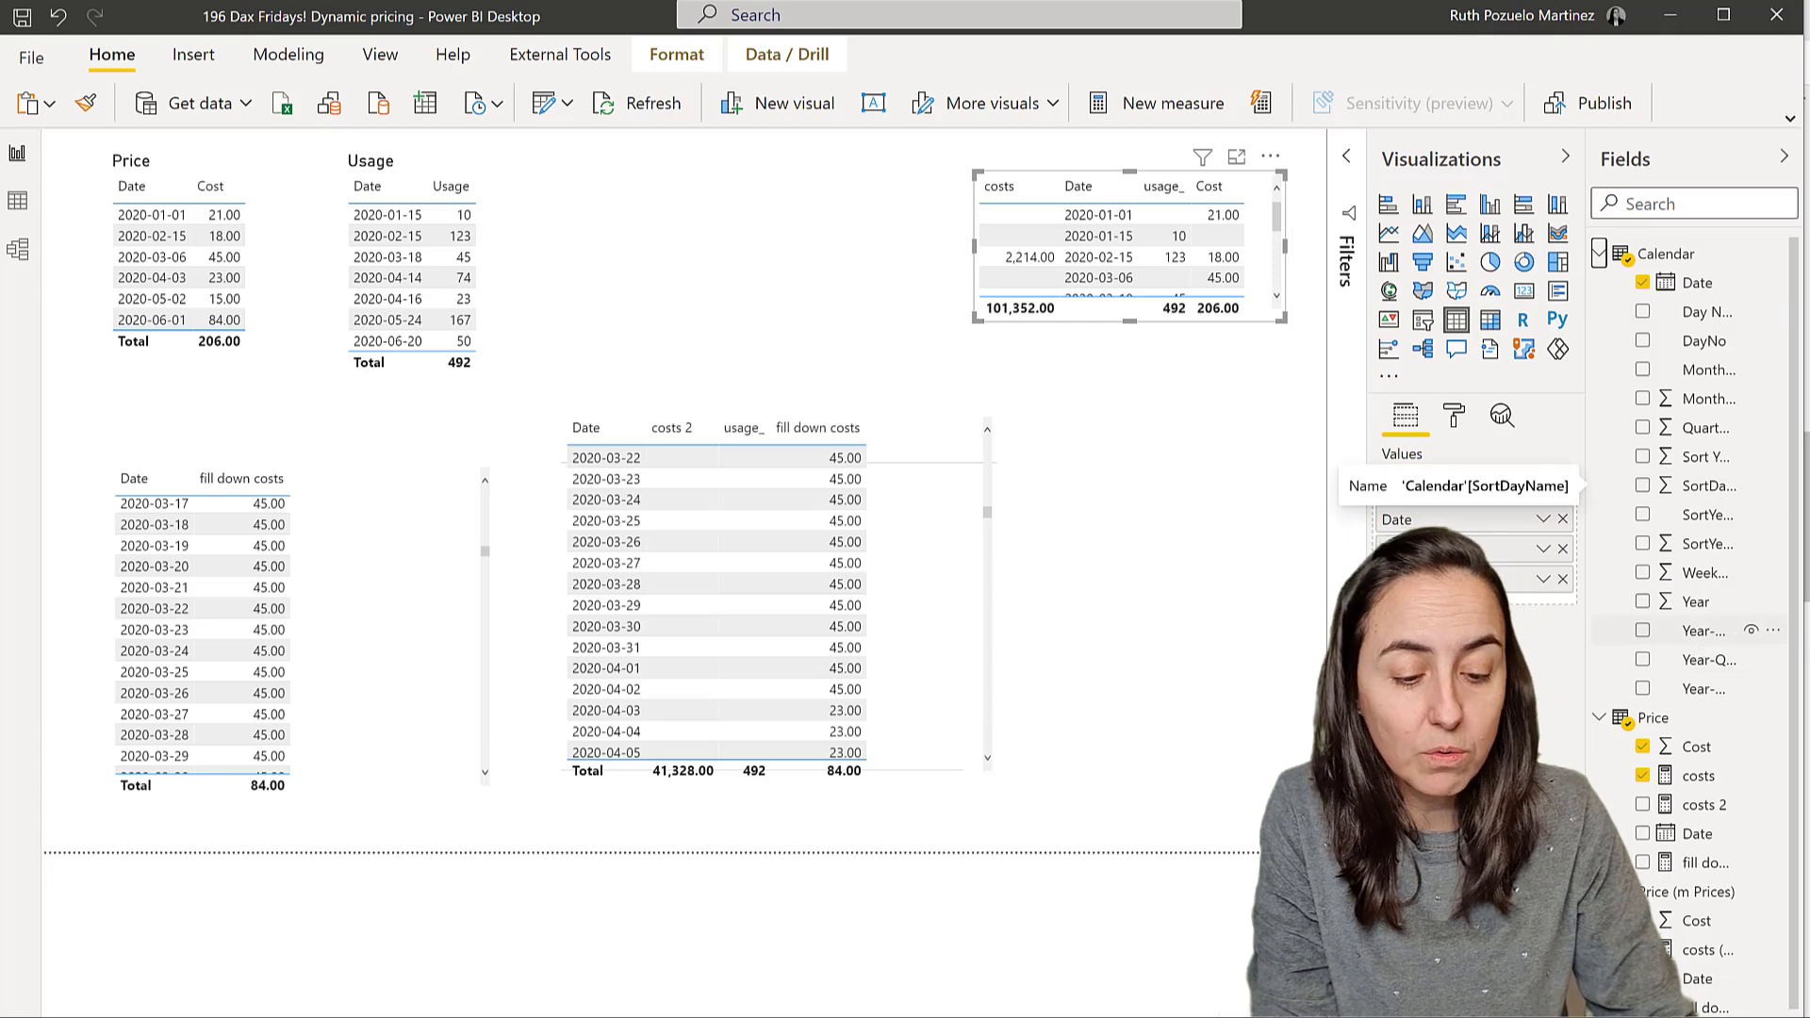
{"action": "left_click_drag", "start_coordinate": [1705, 631], "coordinate": [1172, 584]}
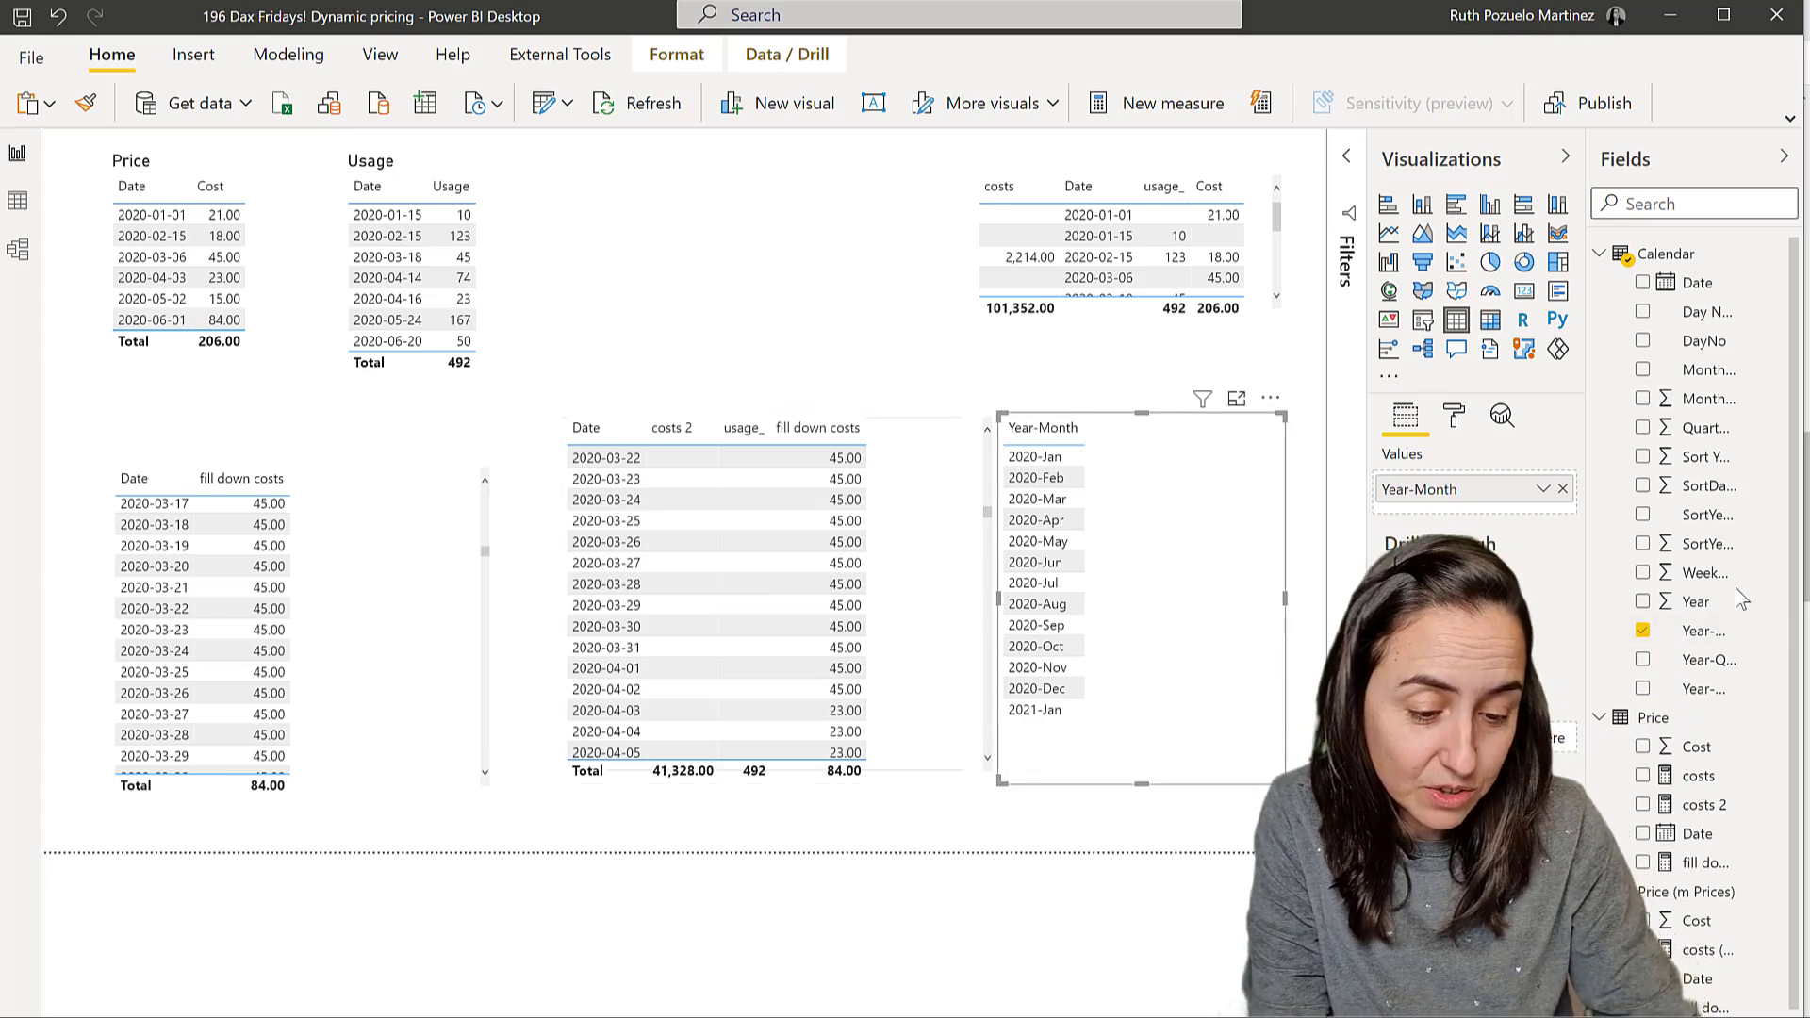
Add costs 2 totals to the Year-Month table after trying fill down costs.
{"action": "left_click_drag", "start_coordinate": [1724, 862], "coordinate": [1170, 660]}
{"action": "left_click_drag", "start_coordinate": [1704, 804], "coordinate": [1180, 579]}
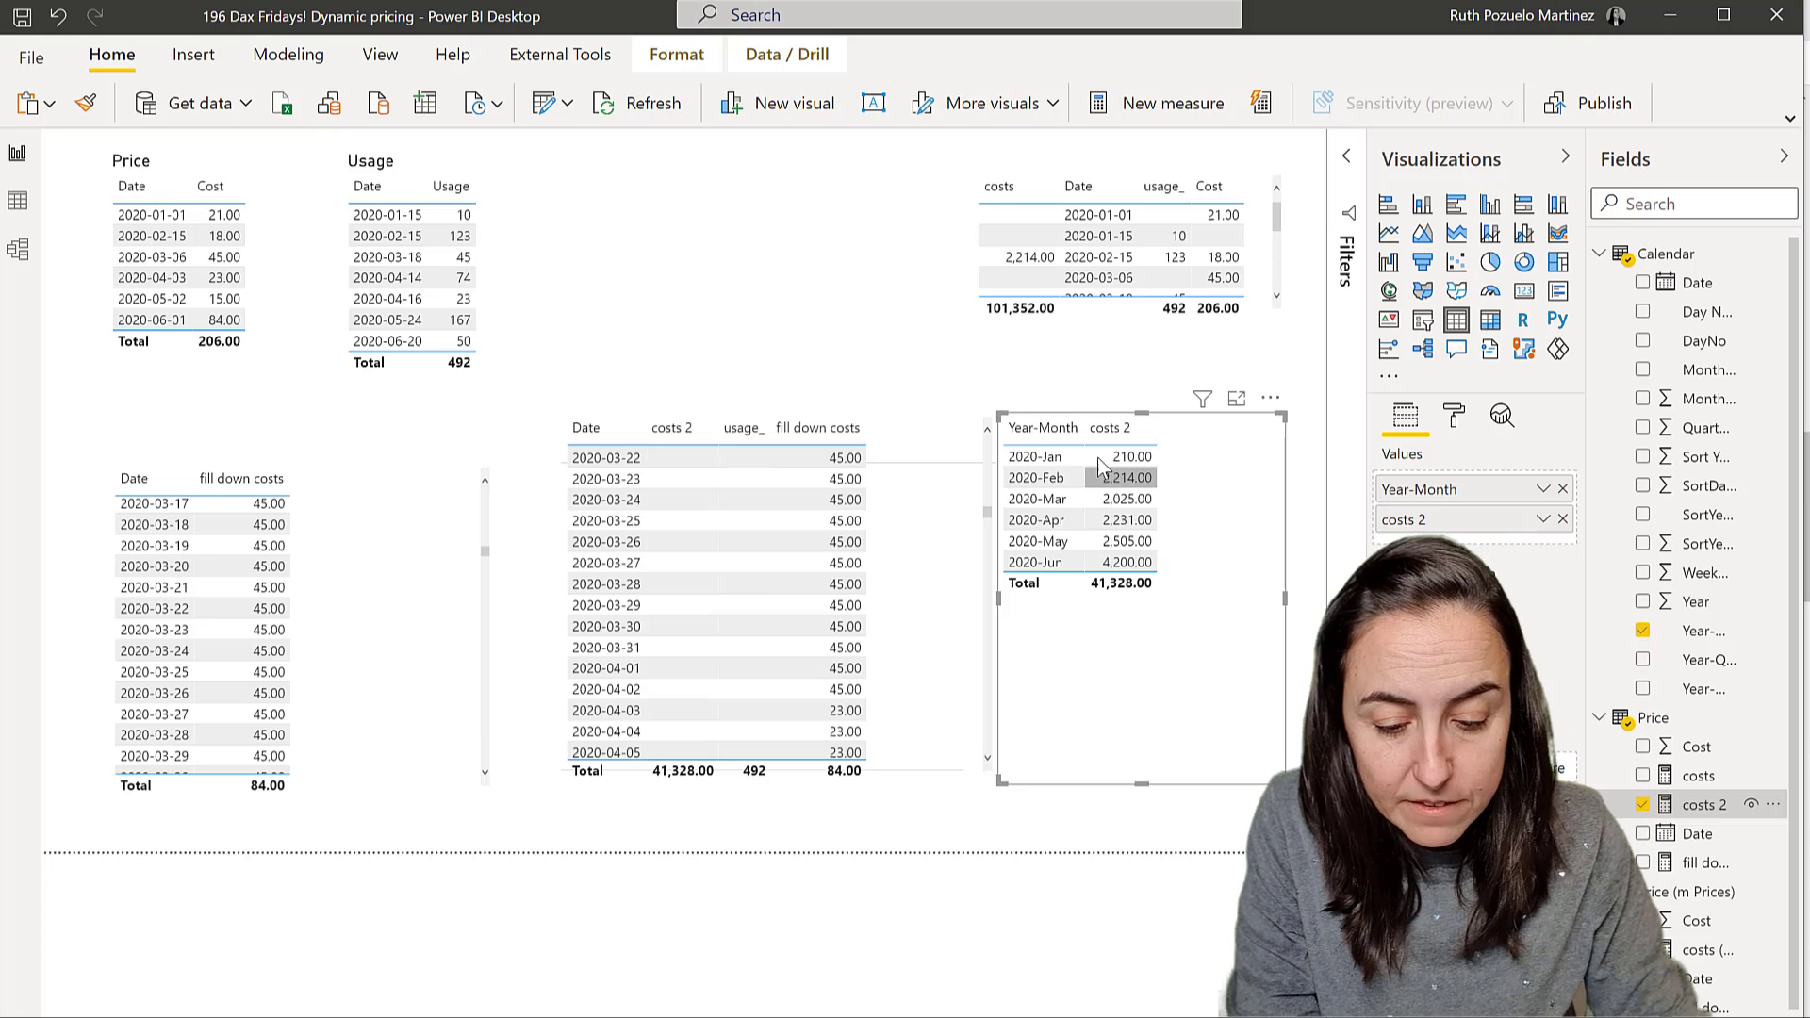
{"action": "mouse_move", "coordinate": [1099, 462]}
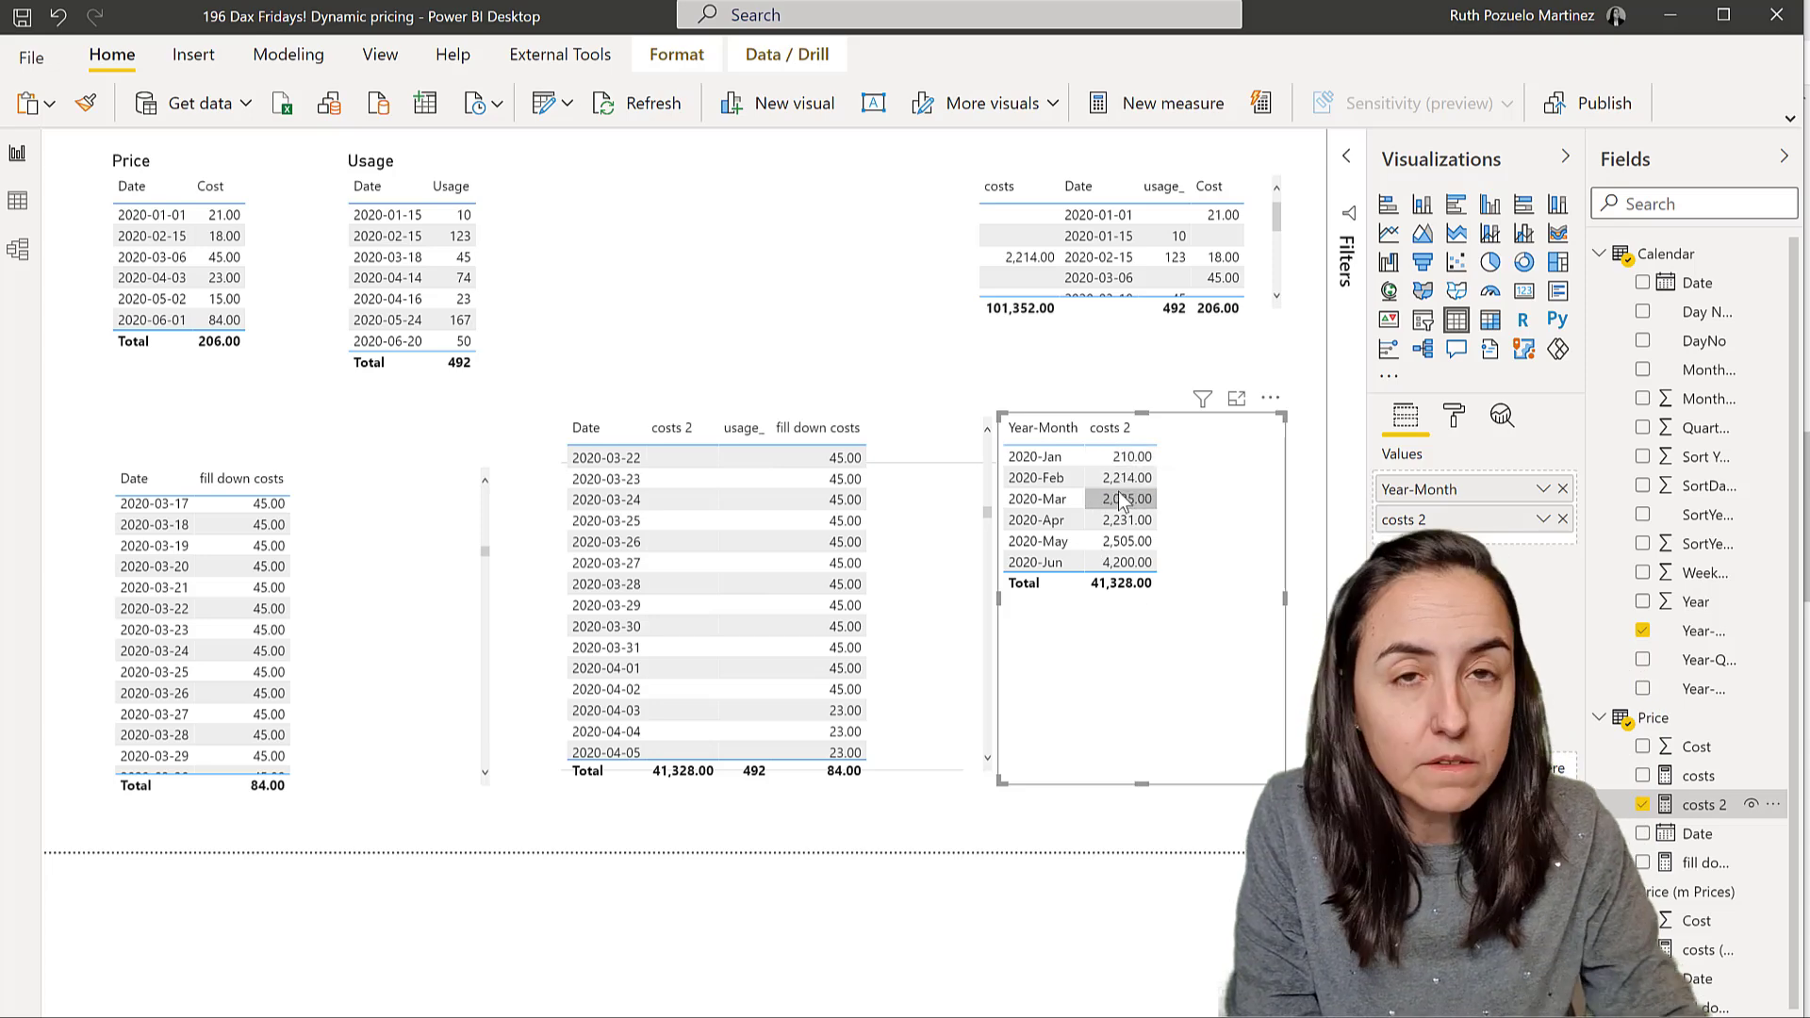
{"action": "mouse_move", "coordinate": [1121, 501]}
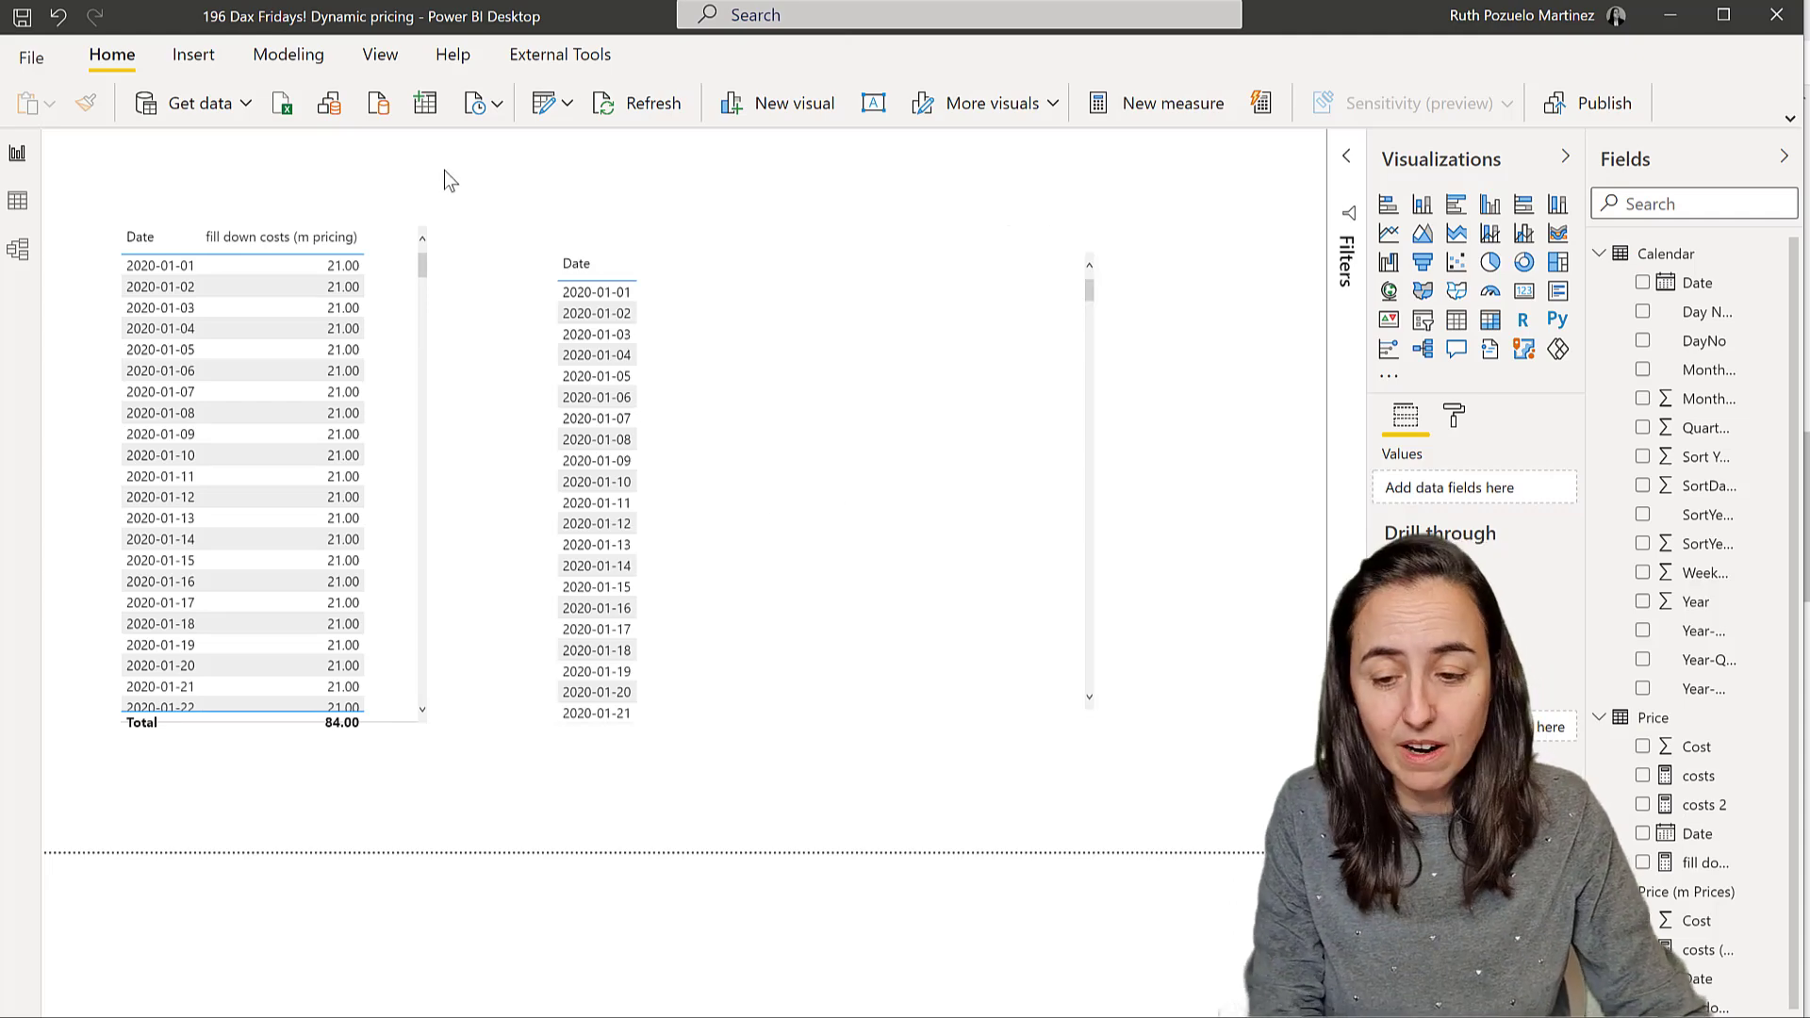
Show Price (m Prices) data: seven dated costs from 21 on 2020-01-01 to 84.
{"action": "left_click", "coordinate": [17, 200]}
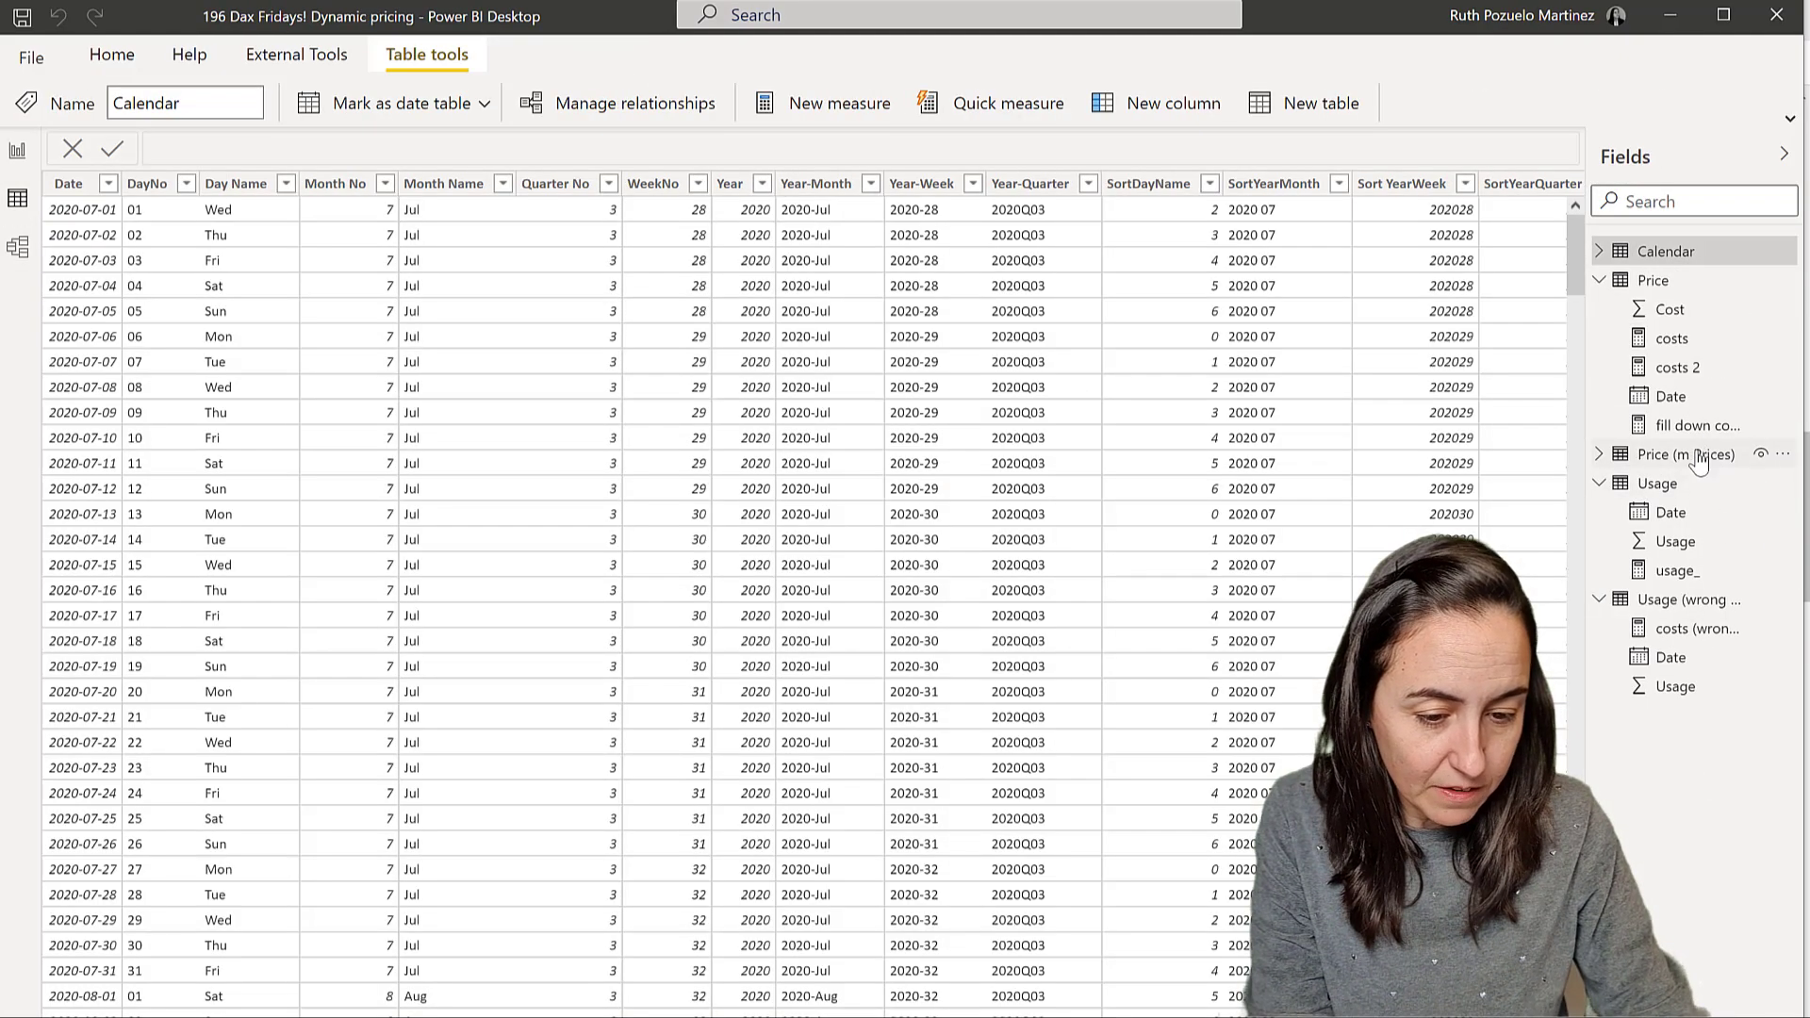
{"action": "left_click", "coordinate": [1701, 456]}
{"action": "left_click", "coordinate": [1606, 283]}
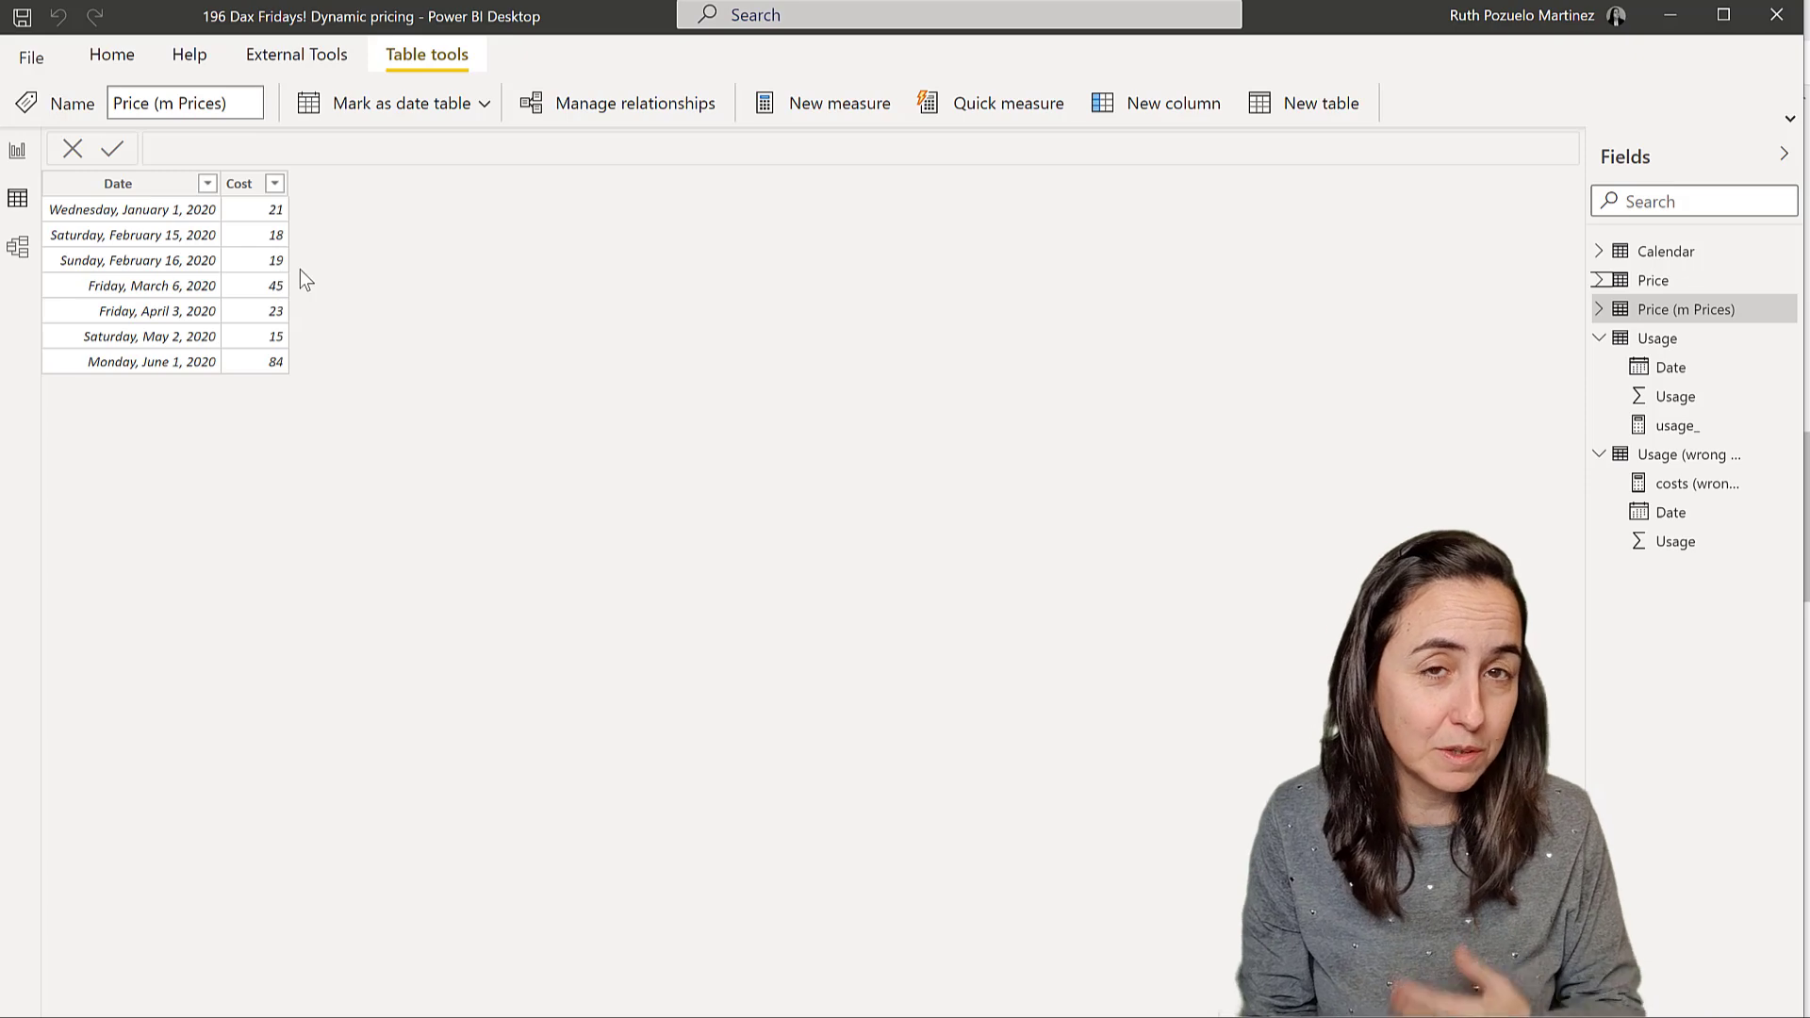
Add fill down costs (m pricing) and usage_ to the Date table, totalling 84.00 and 492.
{"action": "left_click", "coordinate": [17, 151]}
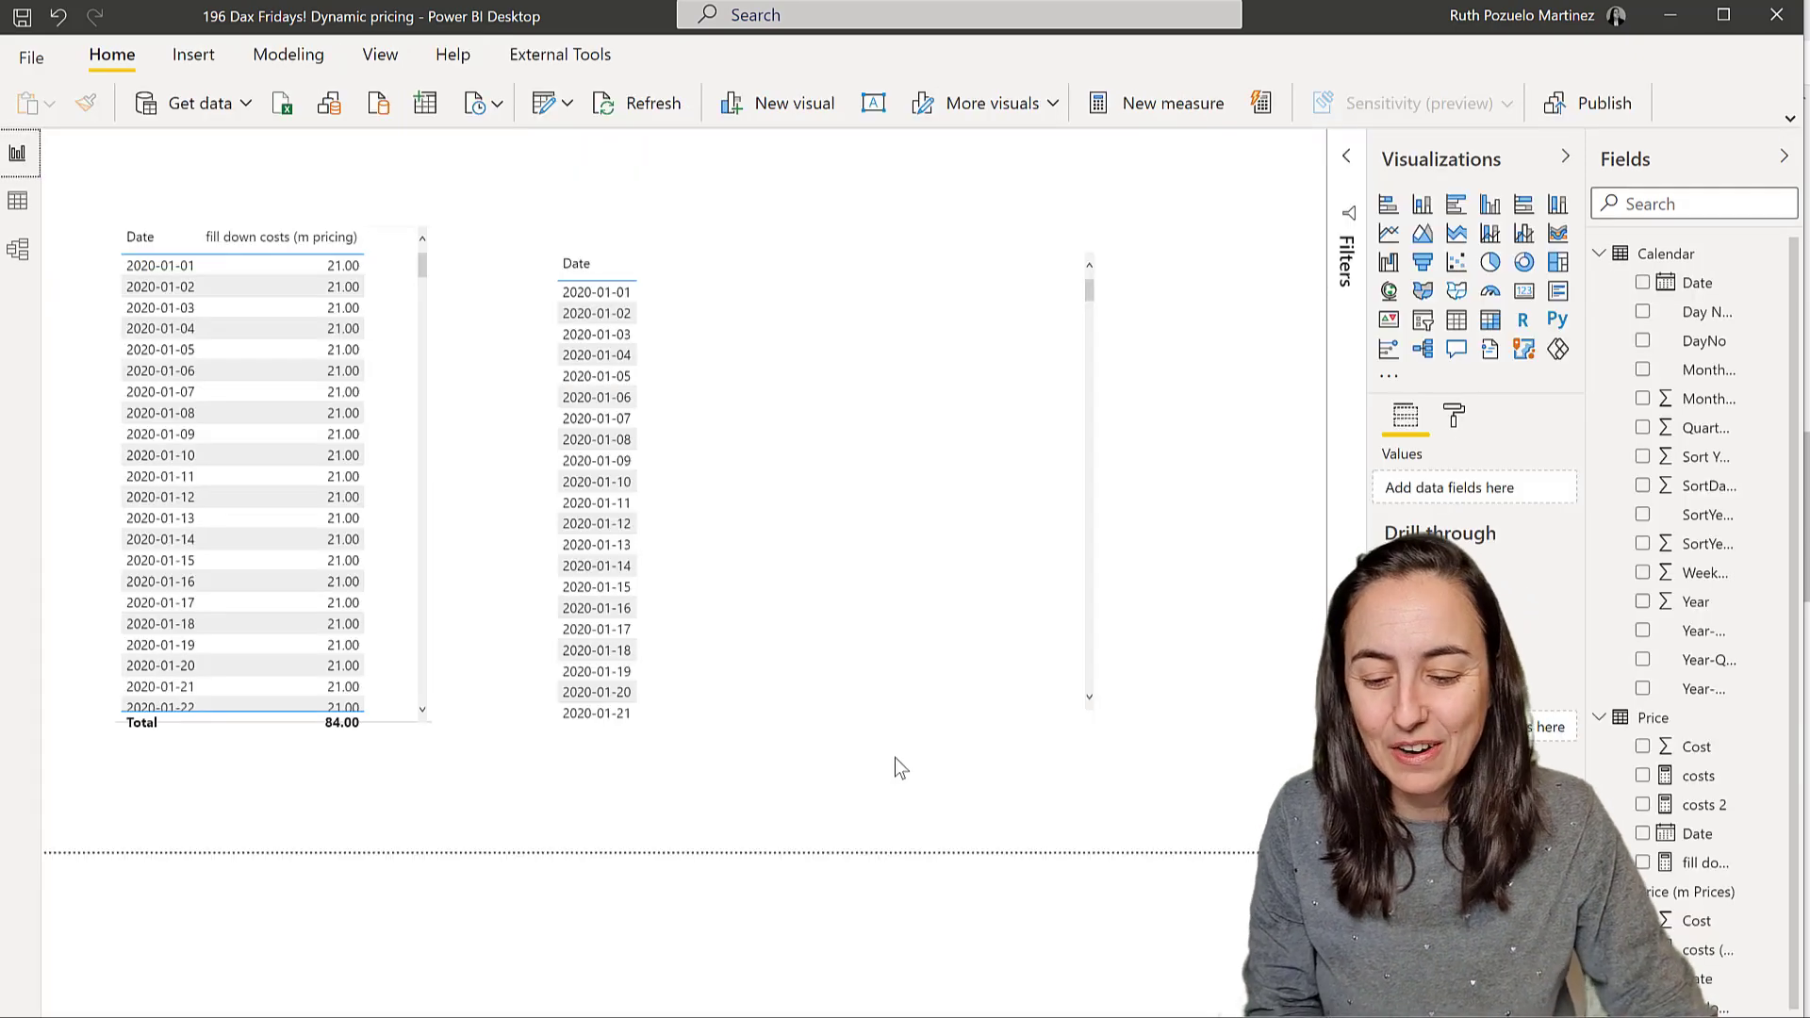
{"action": "left_click", "coordinate": [873, 513]}
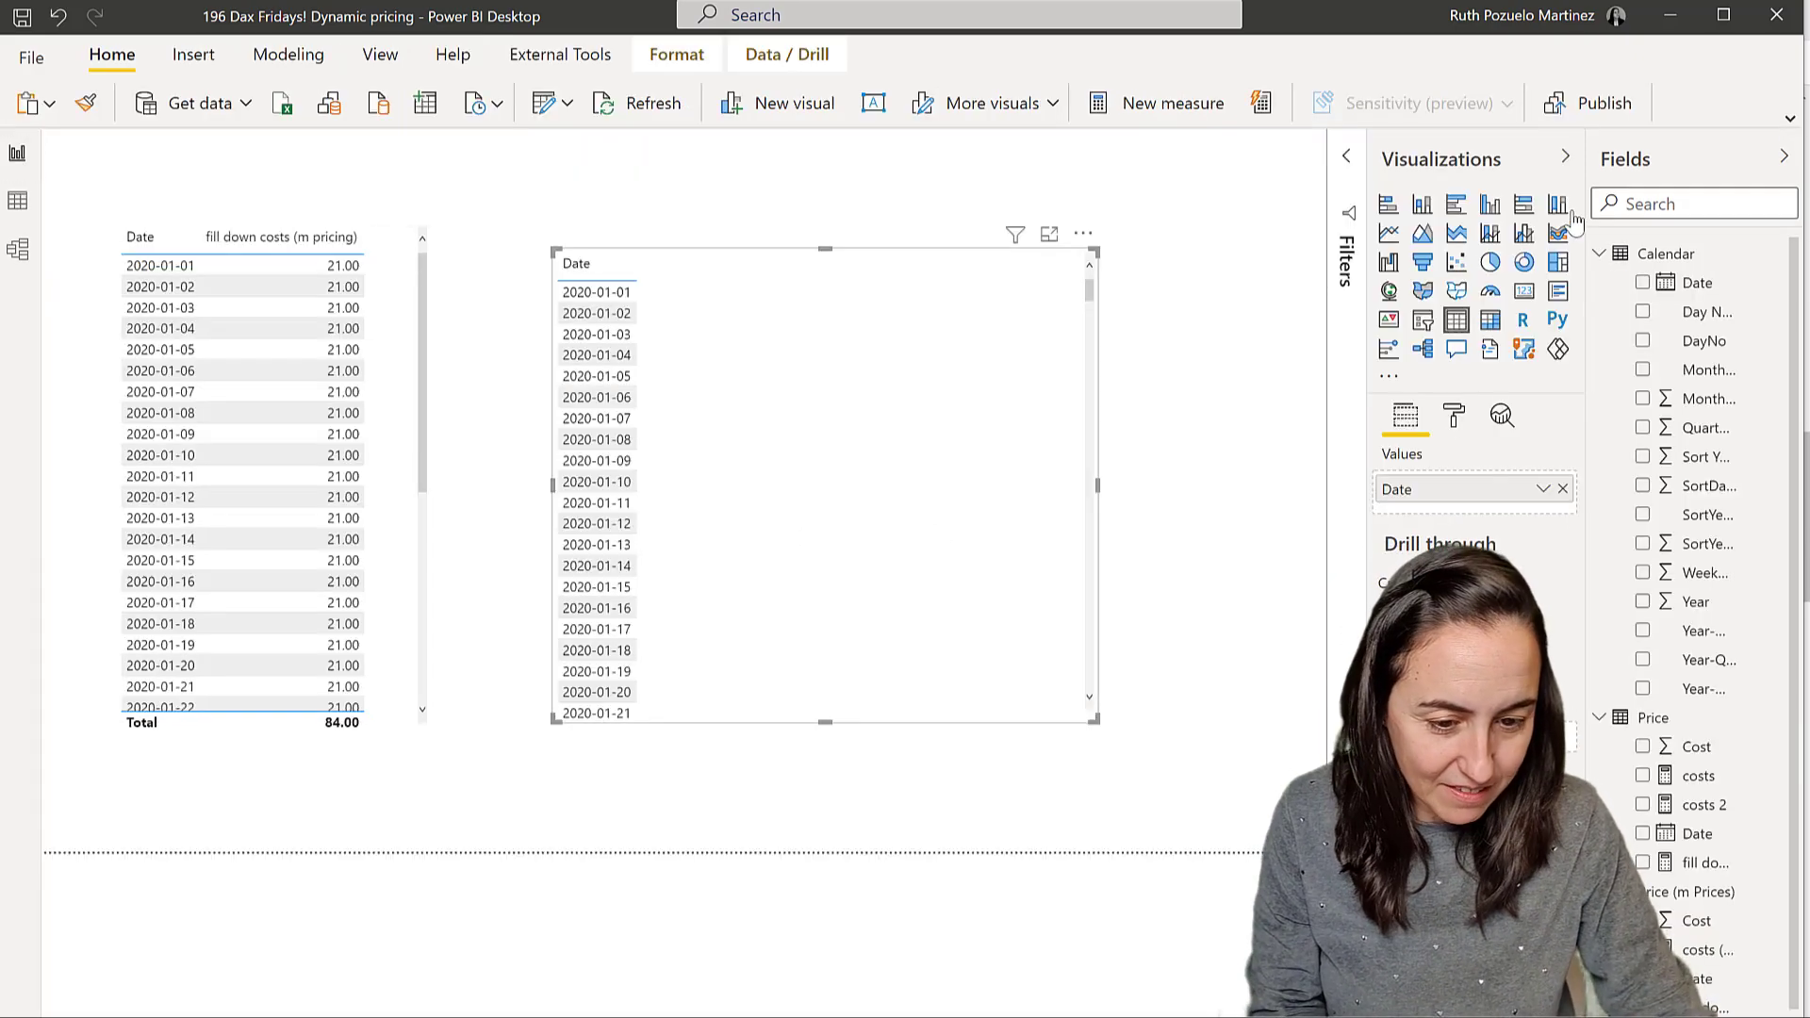
{"action": "left_click", "coordinate": [1597, 256]}
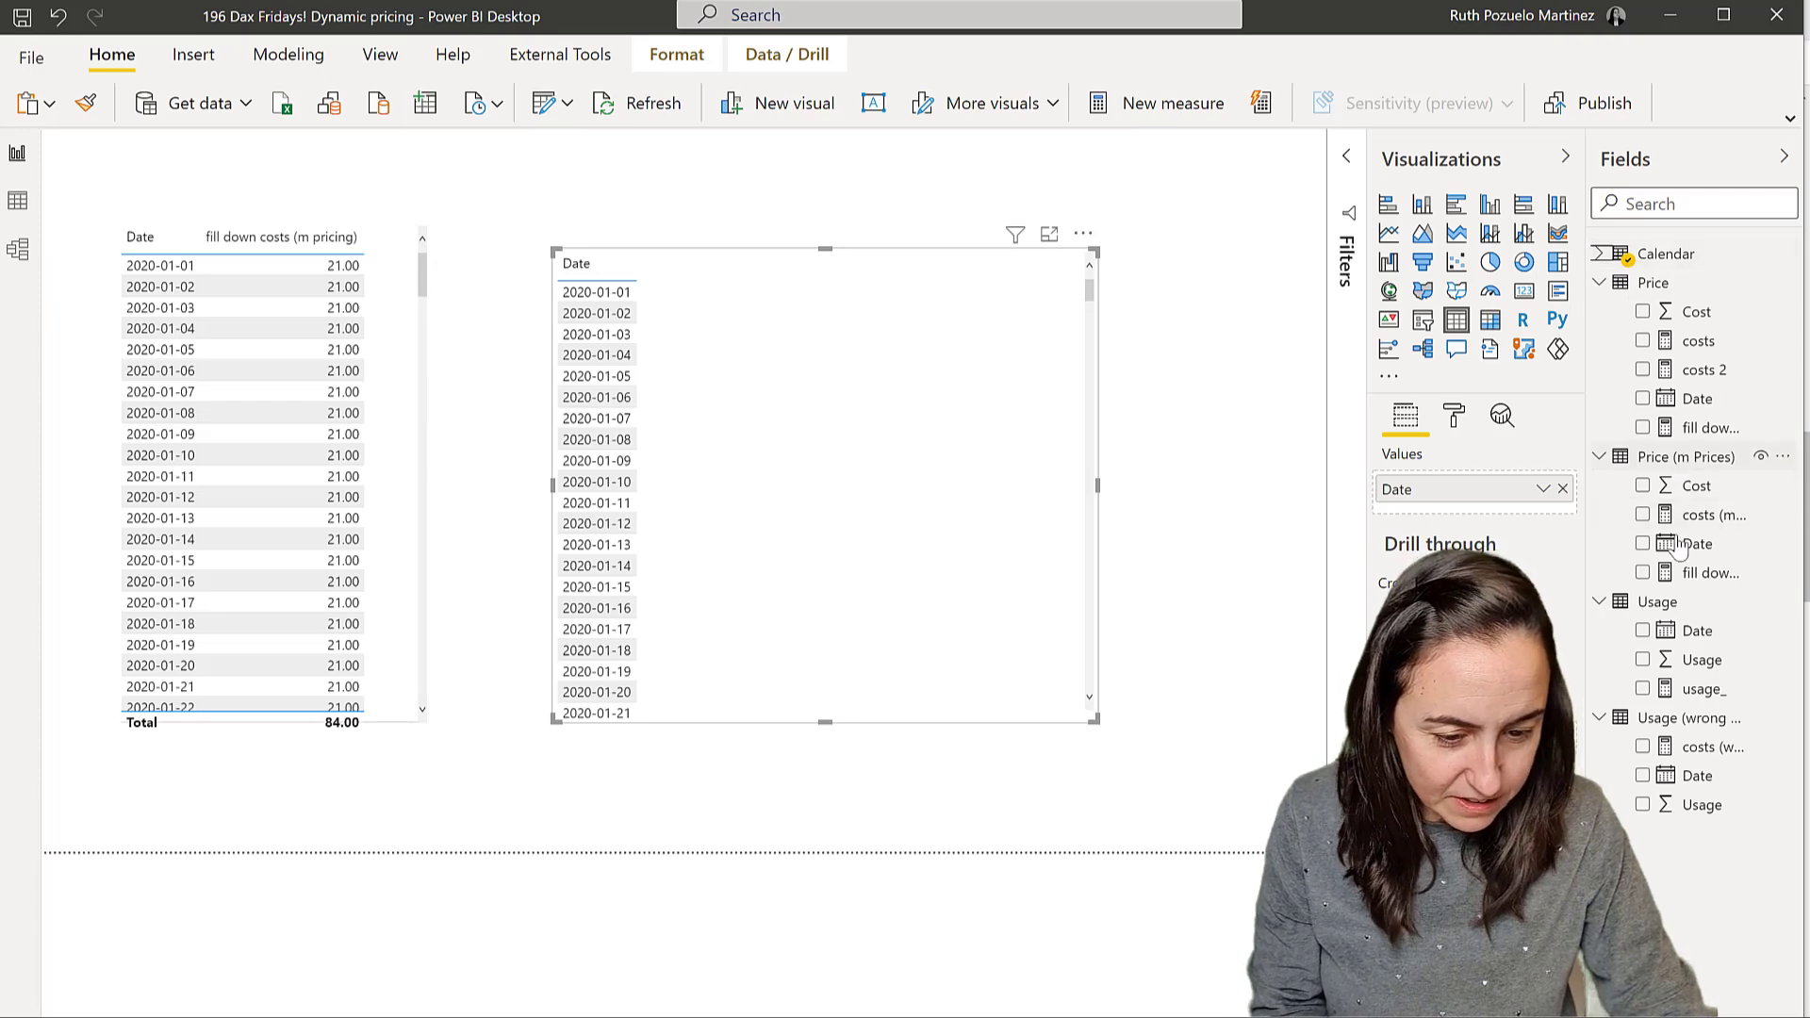
{"action": "left_click_drag", "start_coordinate": [1725, 573], "coordinate": [837, 506]}
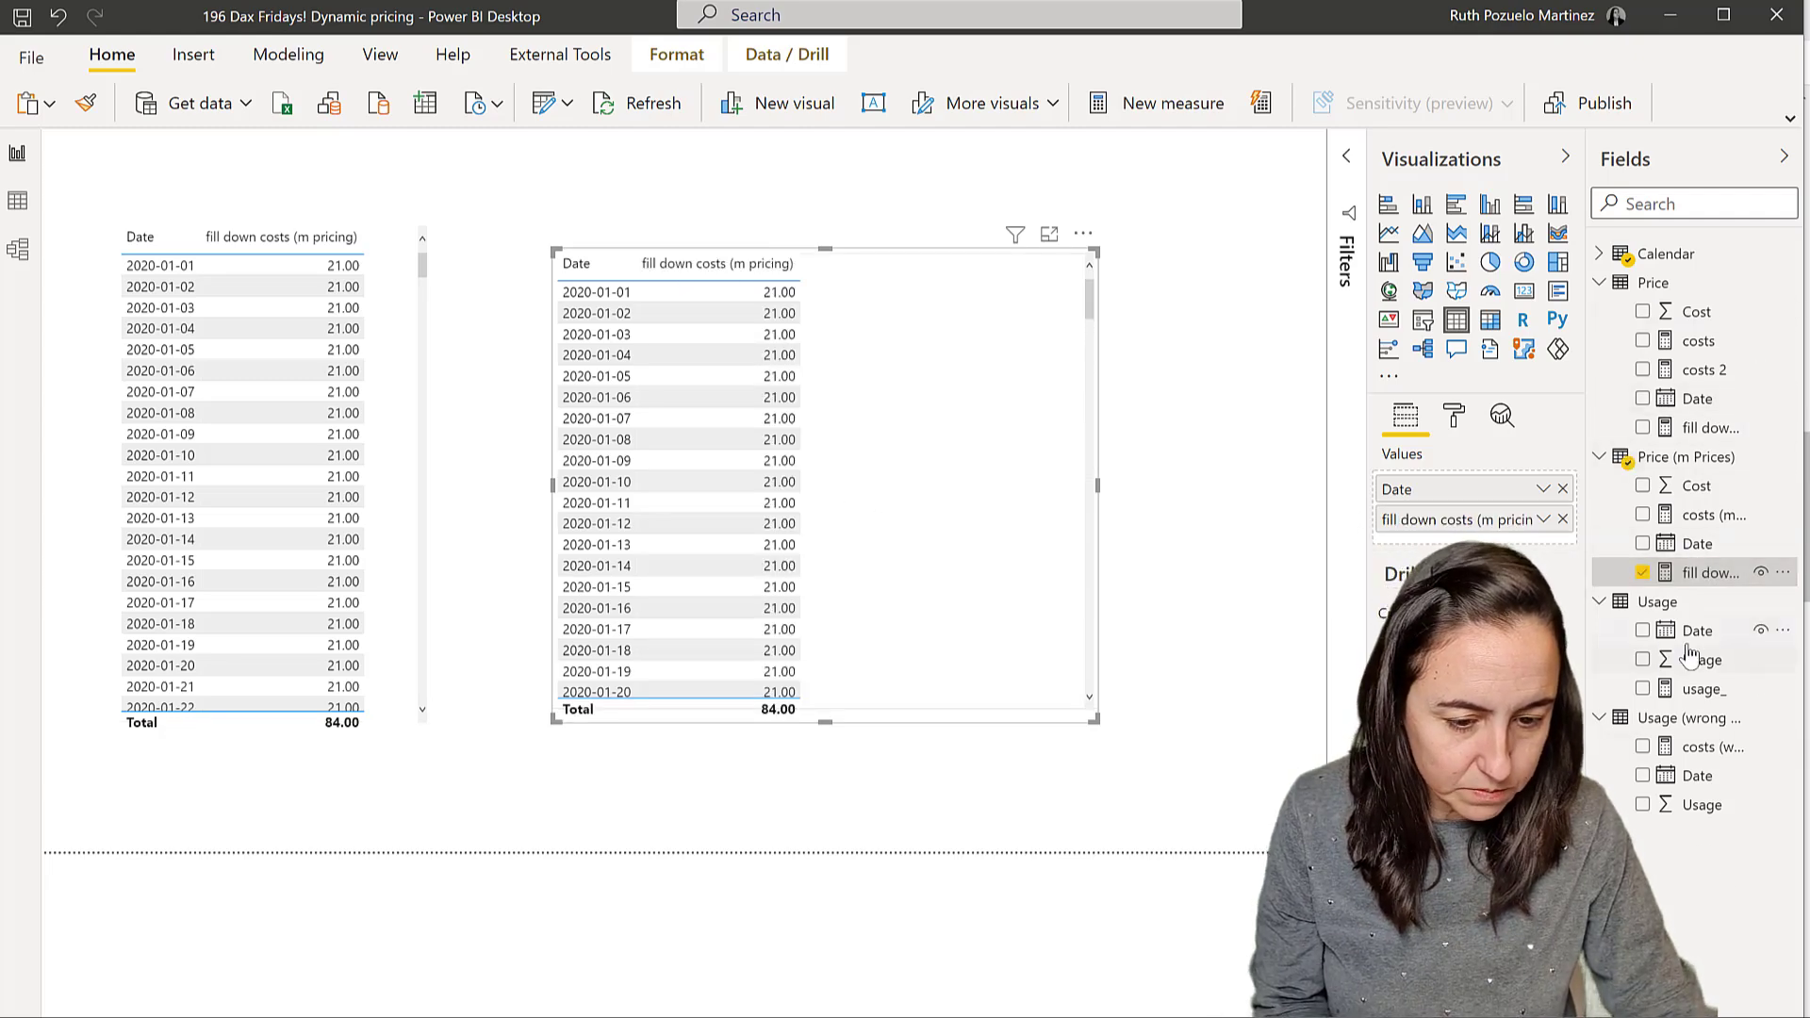
{"action": "left_click_drag", "start_coordinate": [1702, 688], "coordinate": [948, 535]}
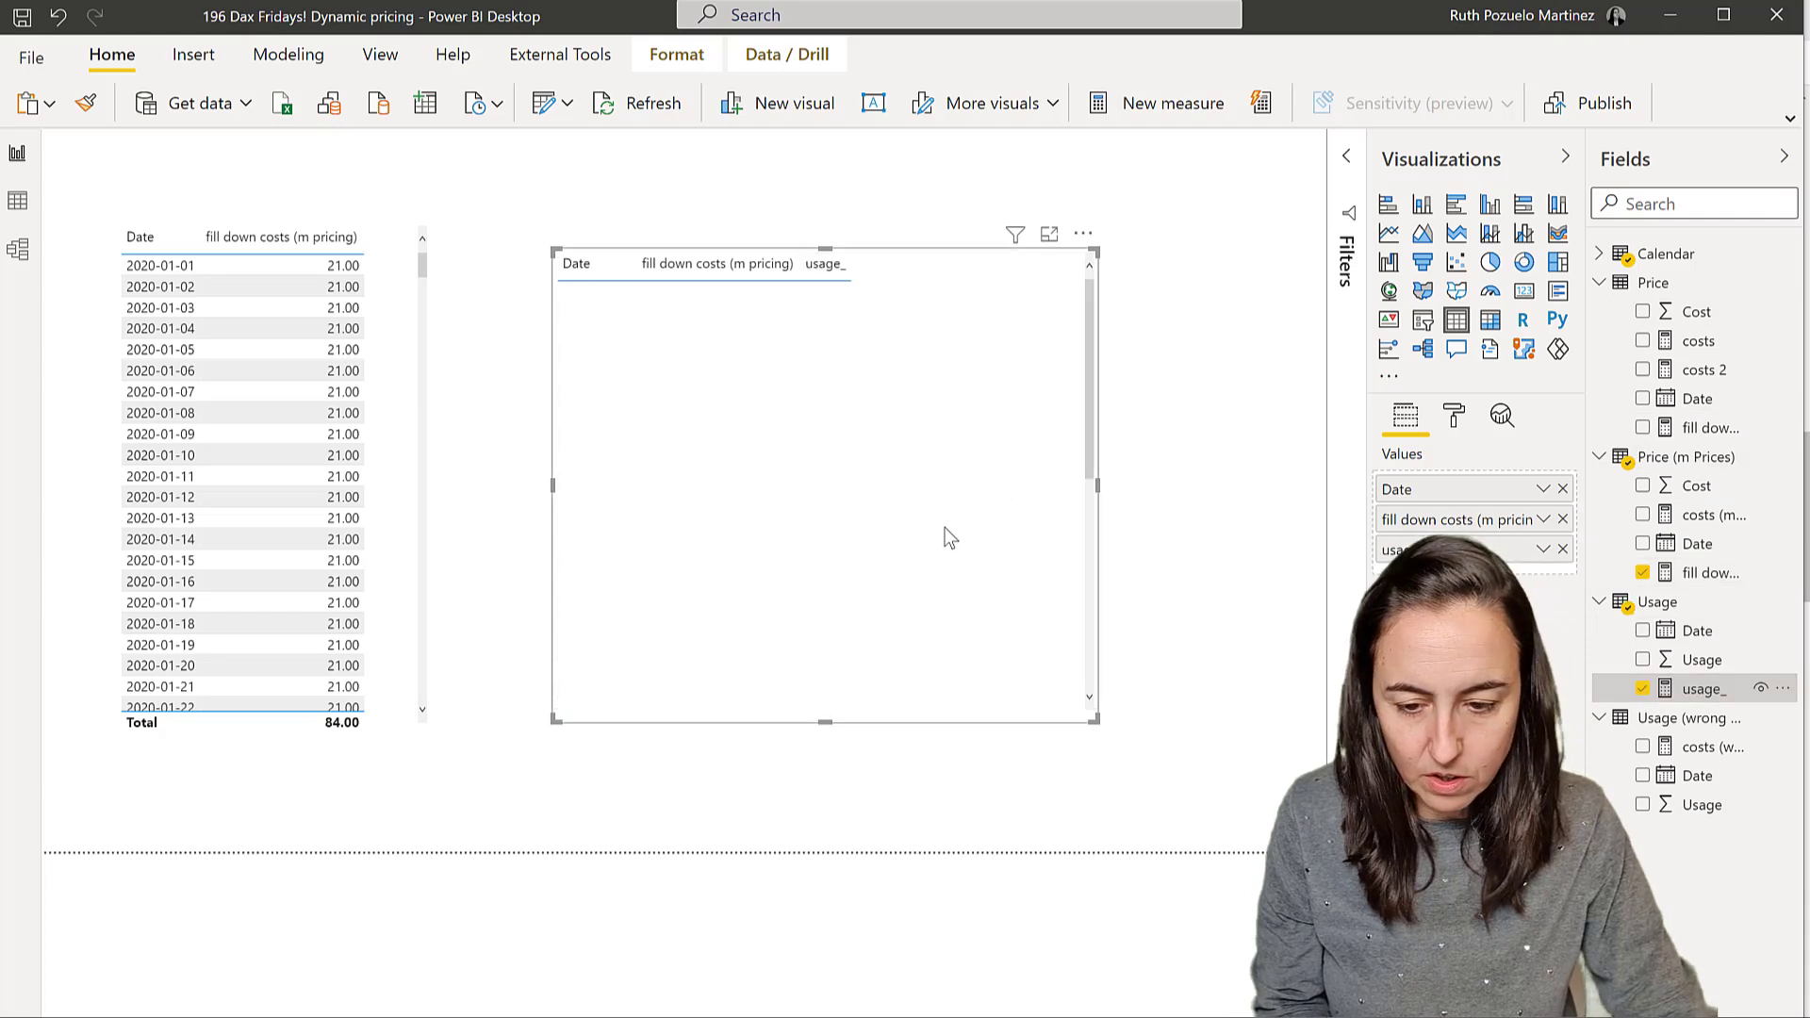
{"action": "scroll", "coordinate": [875, 532], "scroll_direction": "down", "scroll_amount": 3}
{"action": "scroll", "coordinate": [875, 533], "scroll_direction": "up", "scroll_amount": 3}
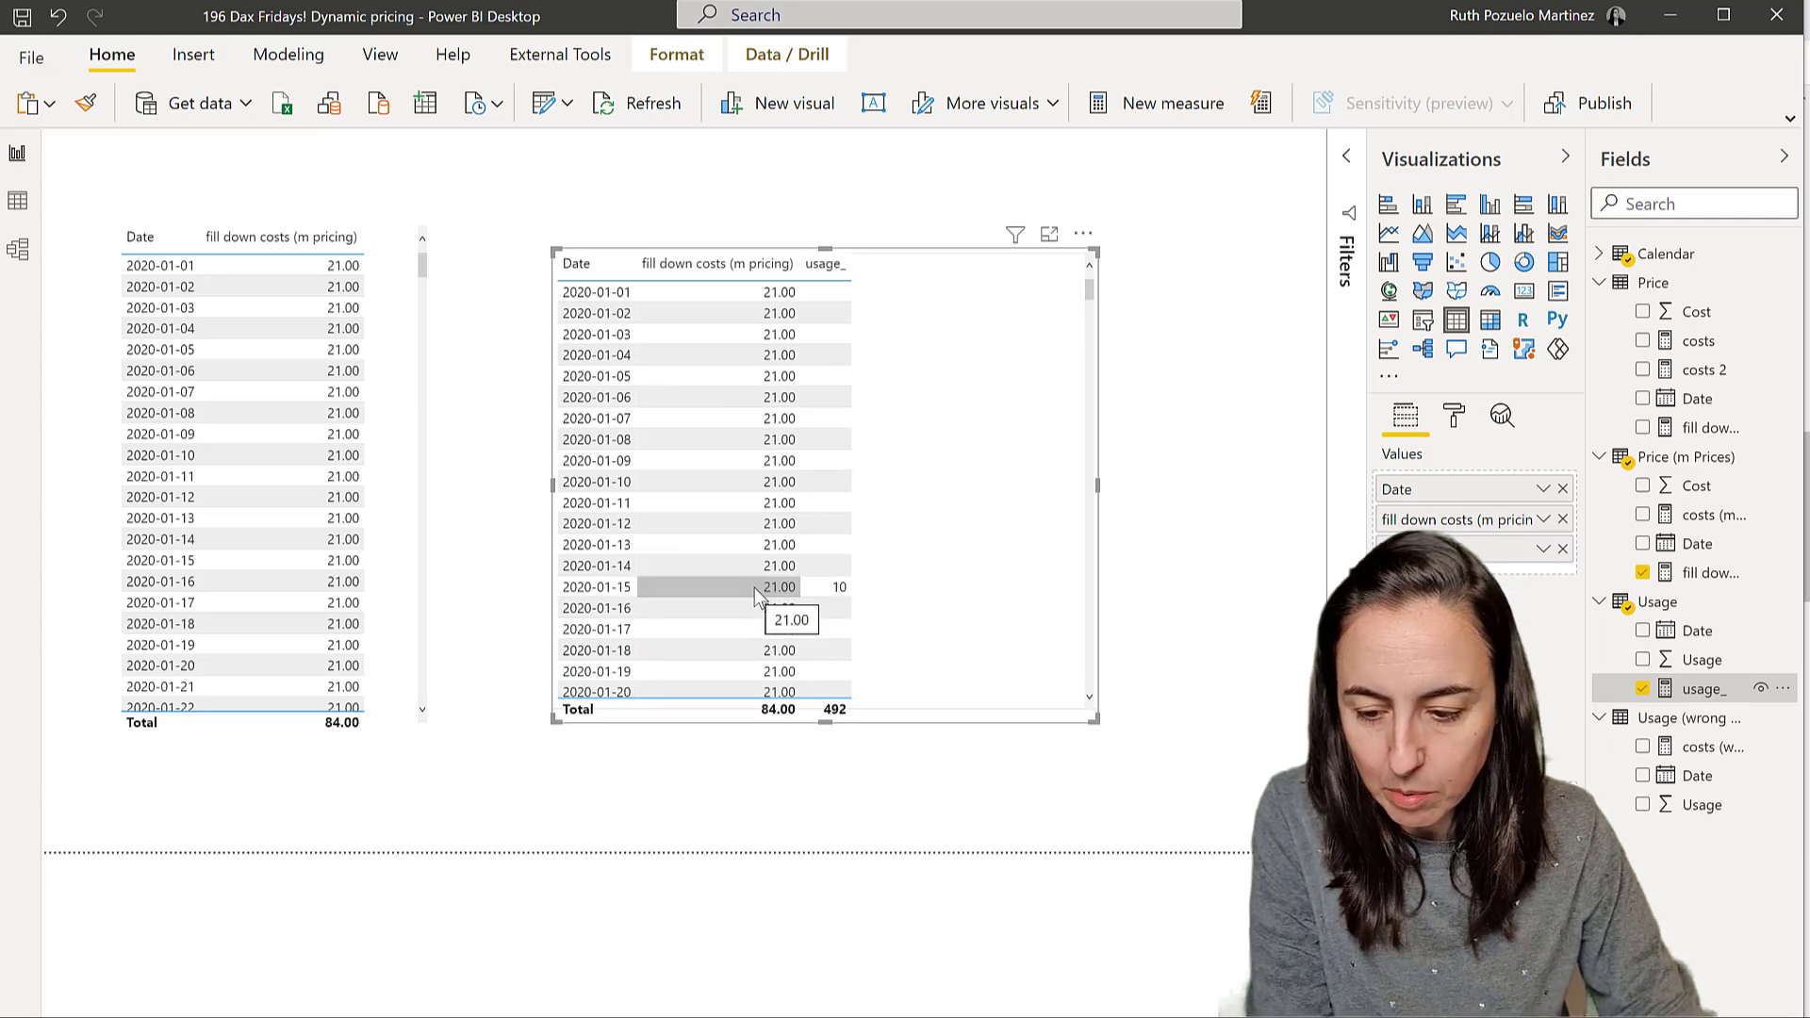
{"action": "left_click", "coordinate": [424, 430]}
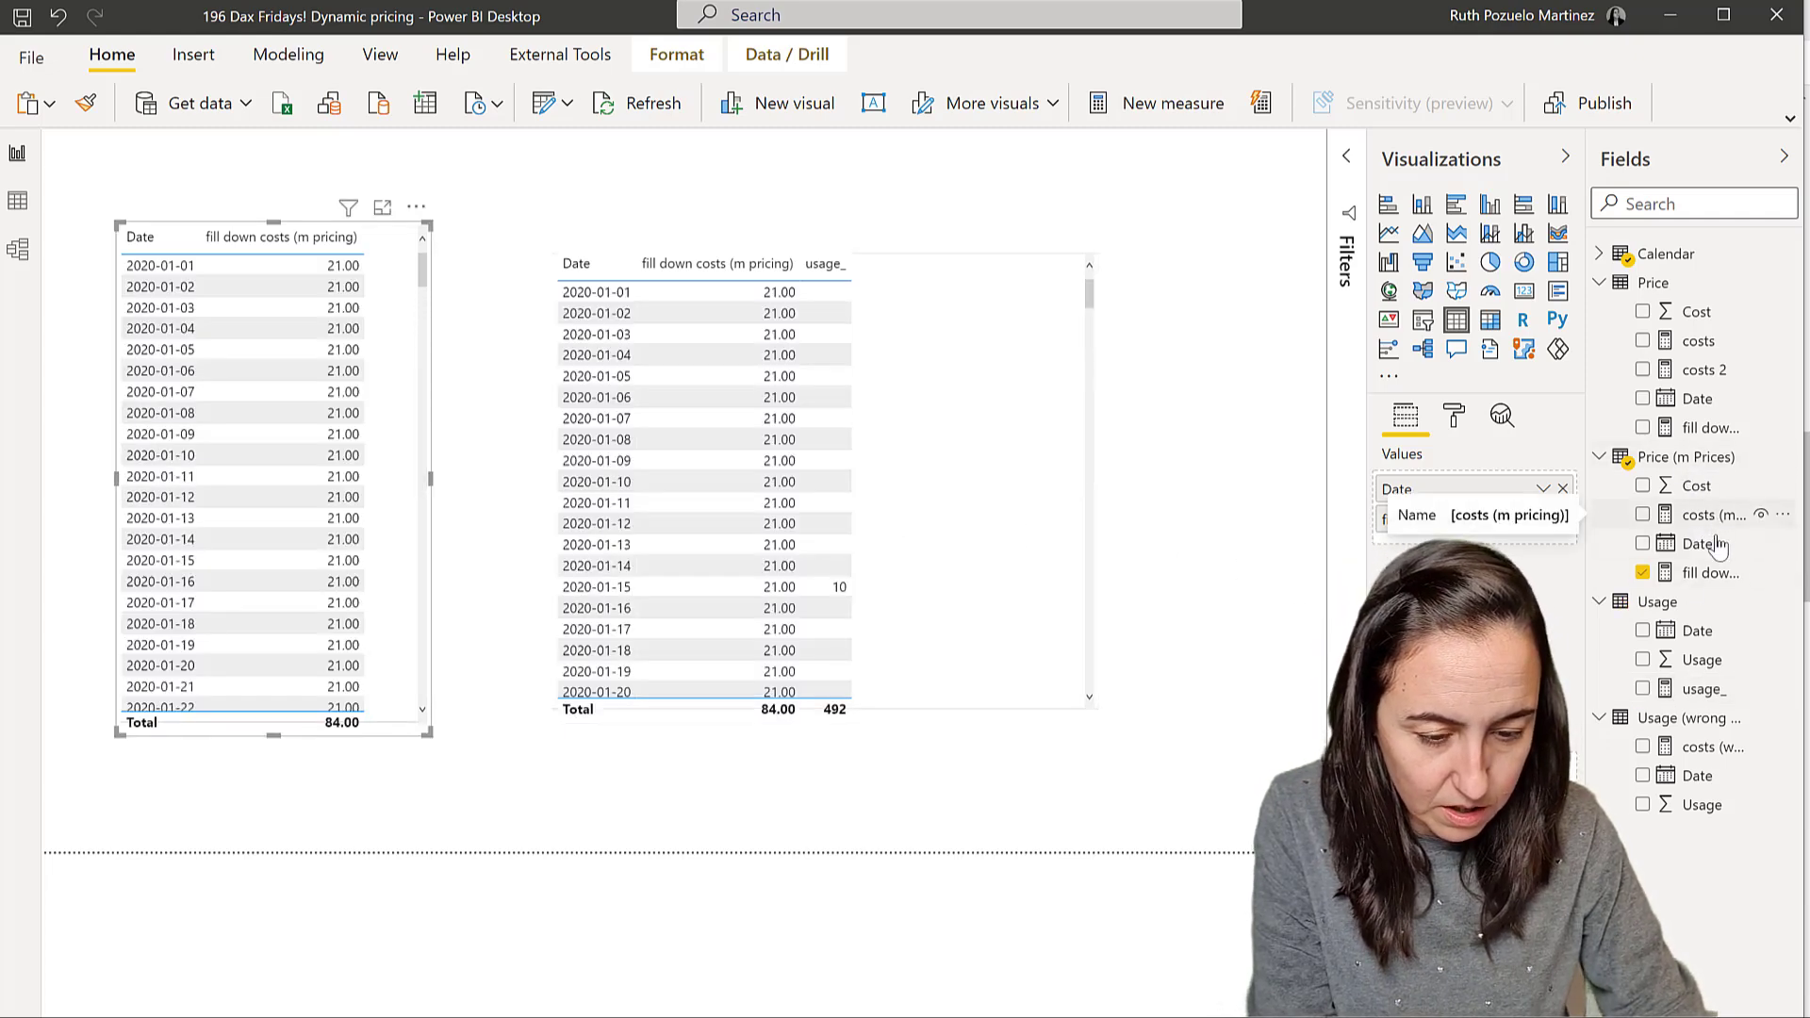
Swap fill down costs (m pricing) for raw Cost in the left table, adding the Price costs measure.
{"action": "left_click_drag", "start_coordinate": [1697, 485], "coordinate": [391, 415]}
{"action": "left_click", "coordinate": [1562, 518]}
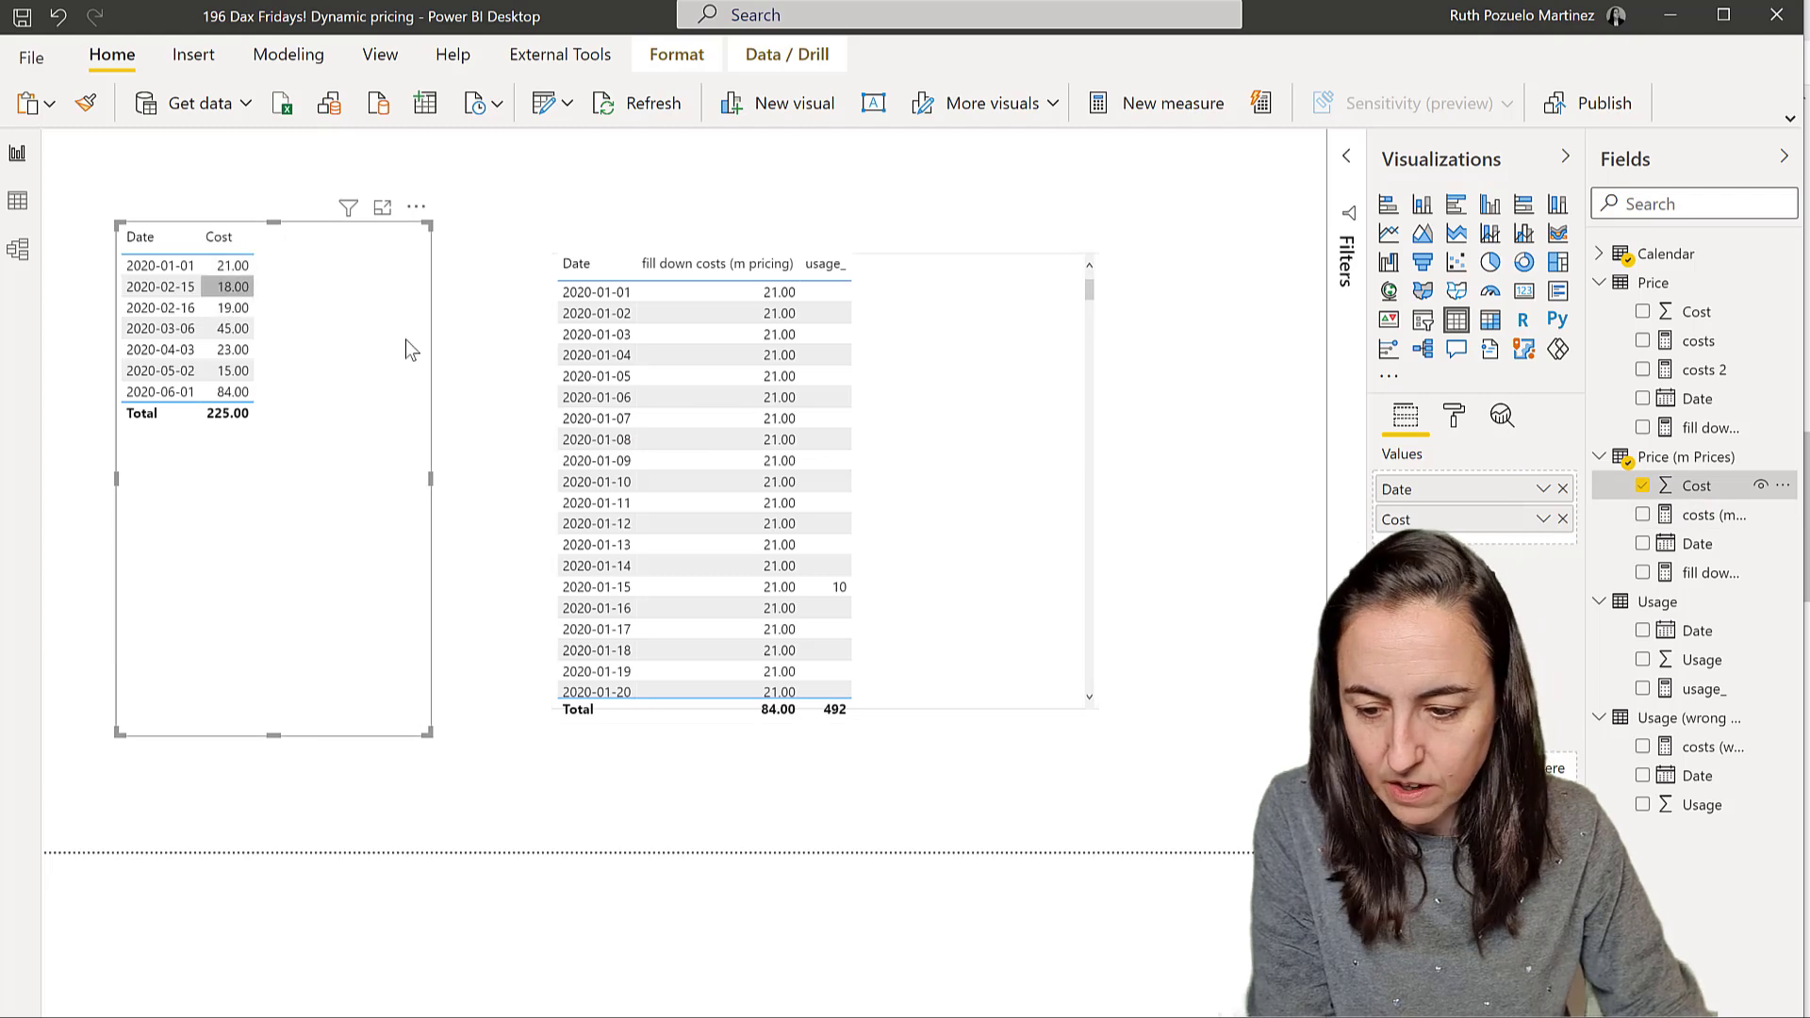
{"action": "scroll", "coordinate": [937, 565], "scroll_direction": "down", "scroll_amount": 12}
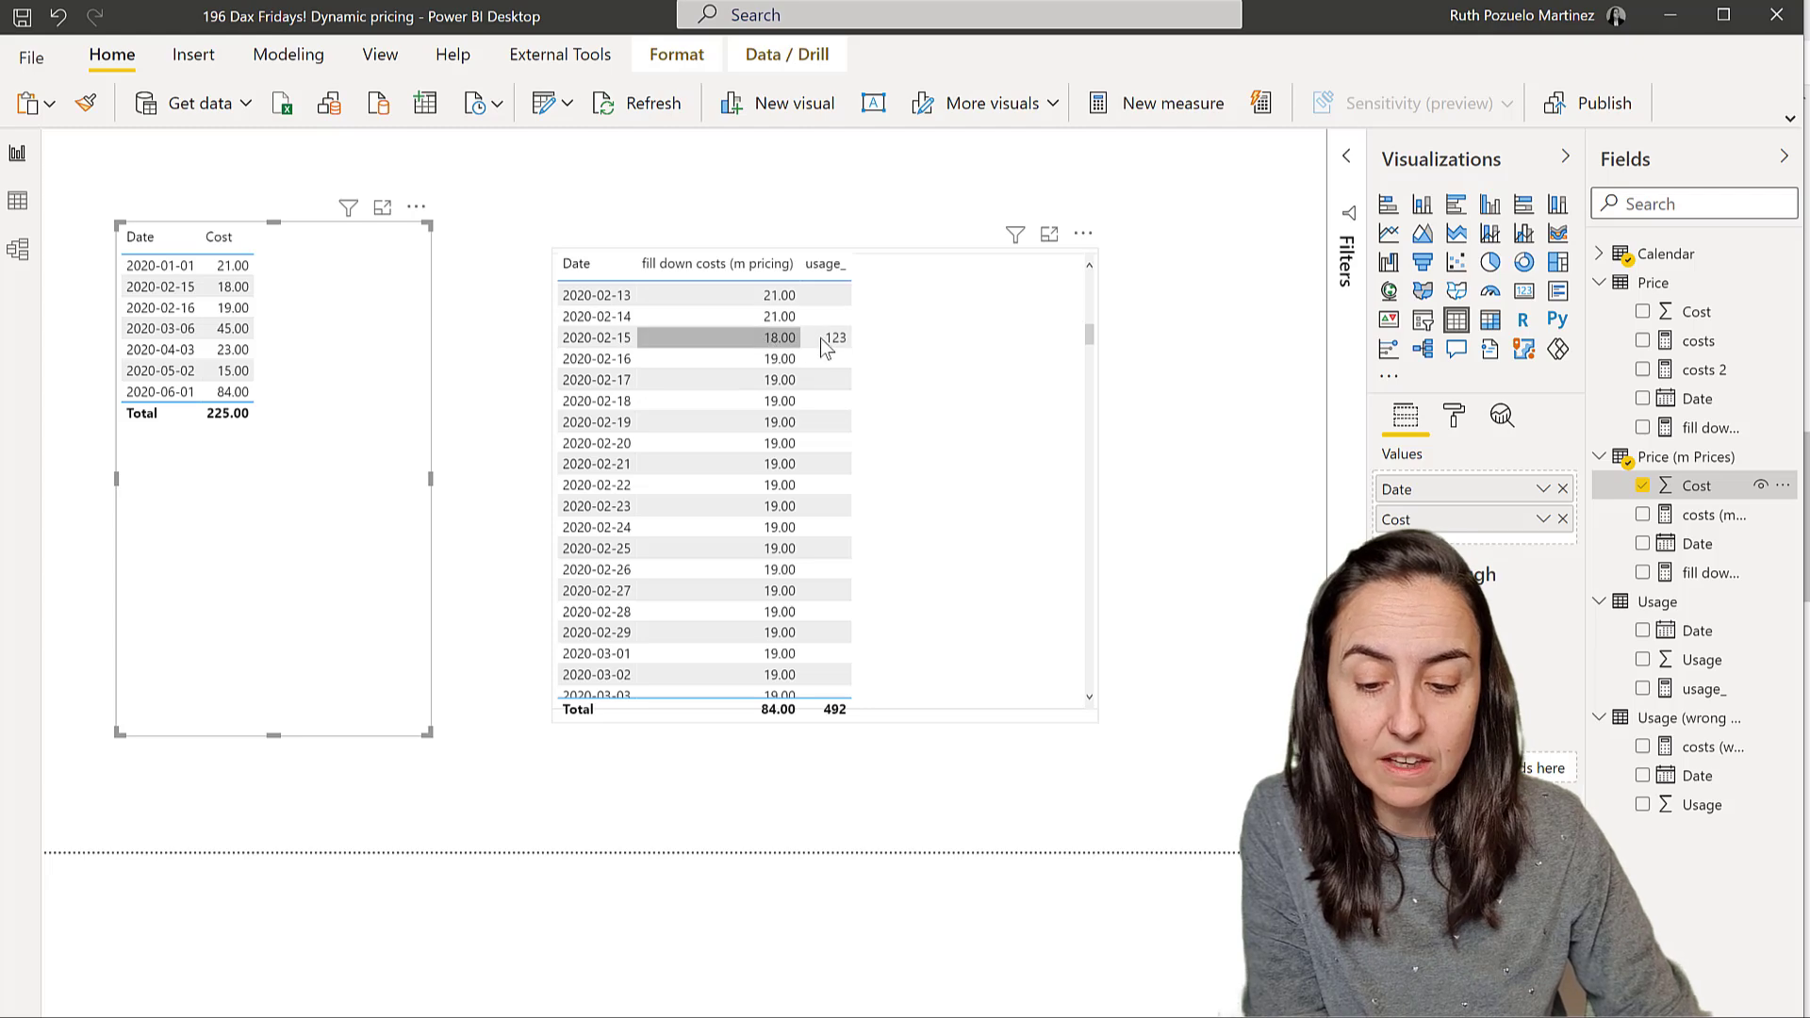
{"action": "left_click_drag", "start_coordinate": [1697, 517], "coordinate": [964, 484]}
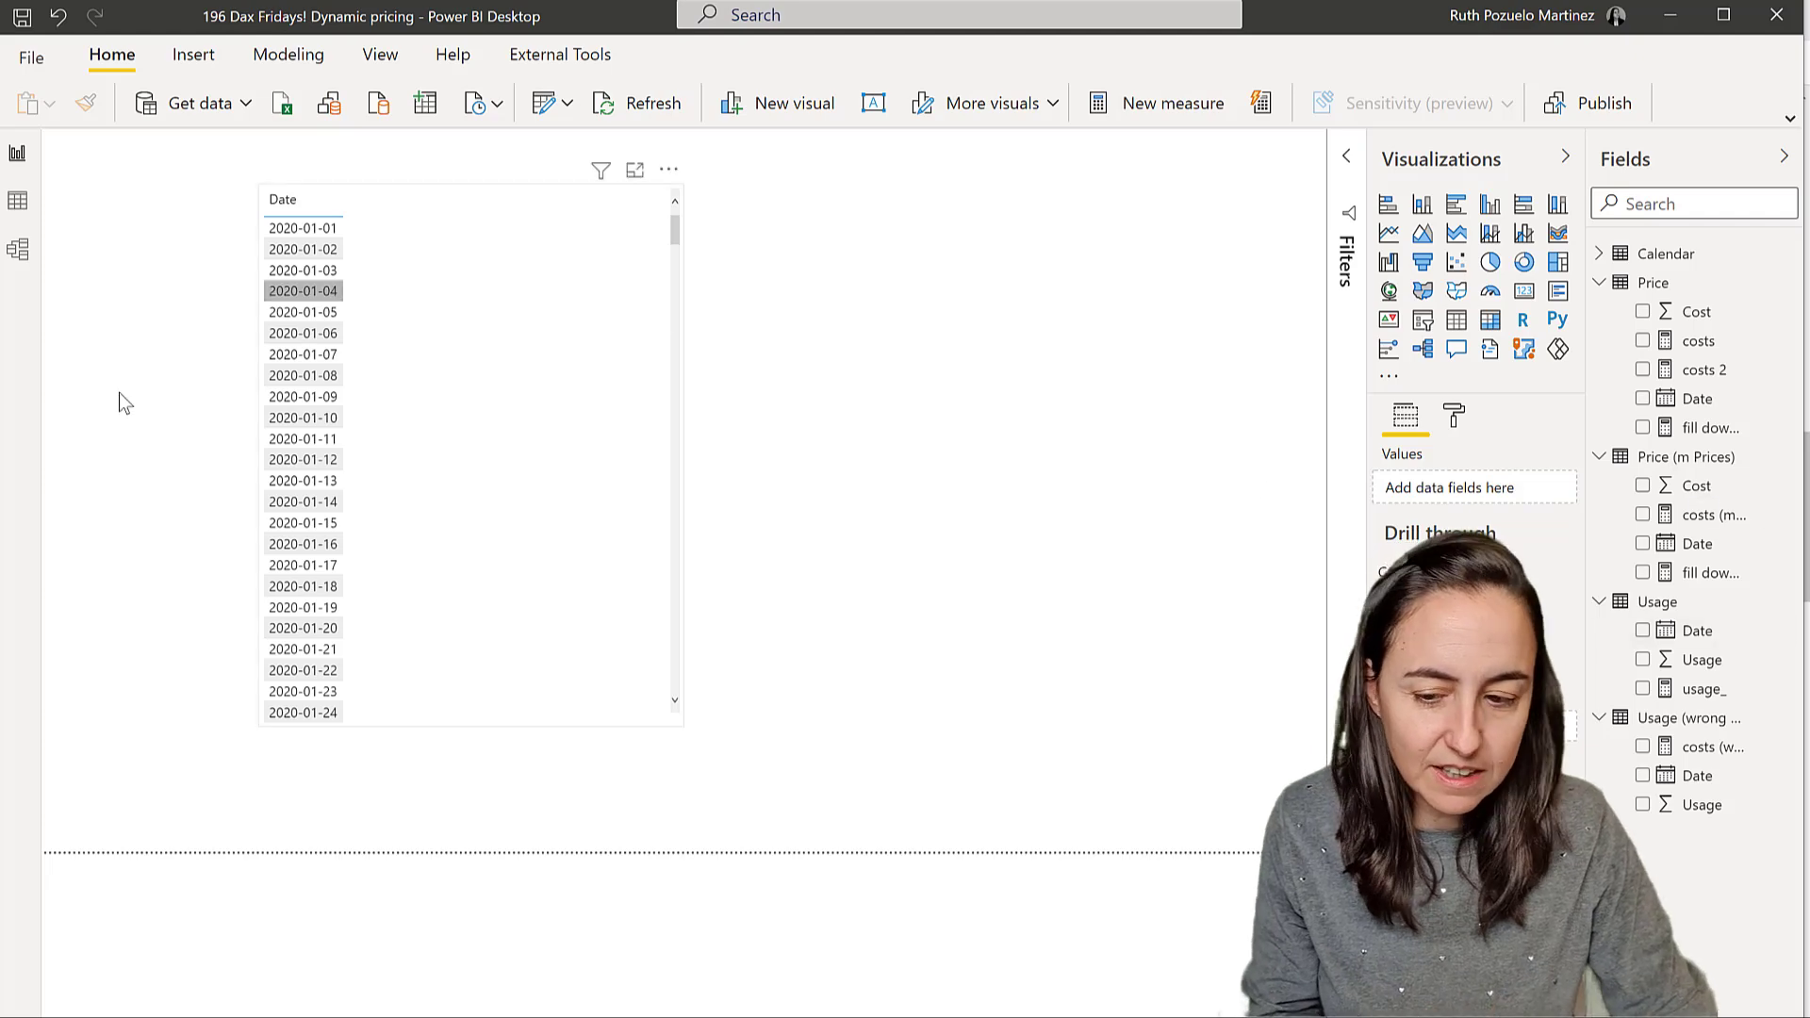
{"action": "left_click", "coordinate": [20, 211]}
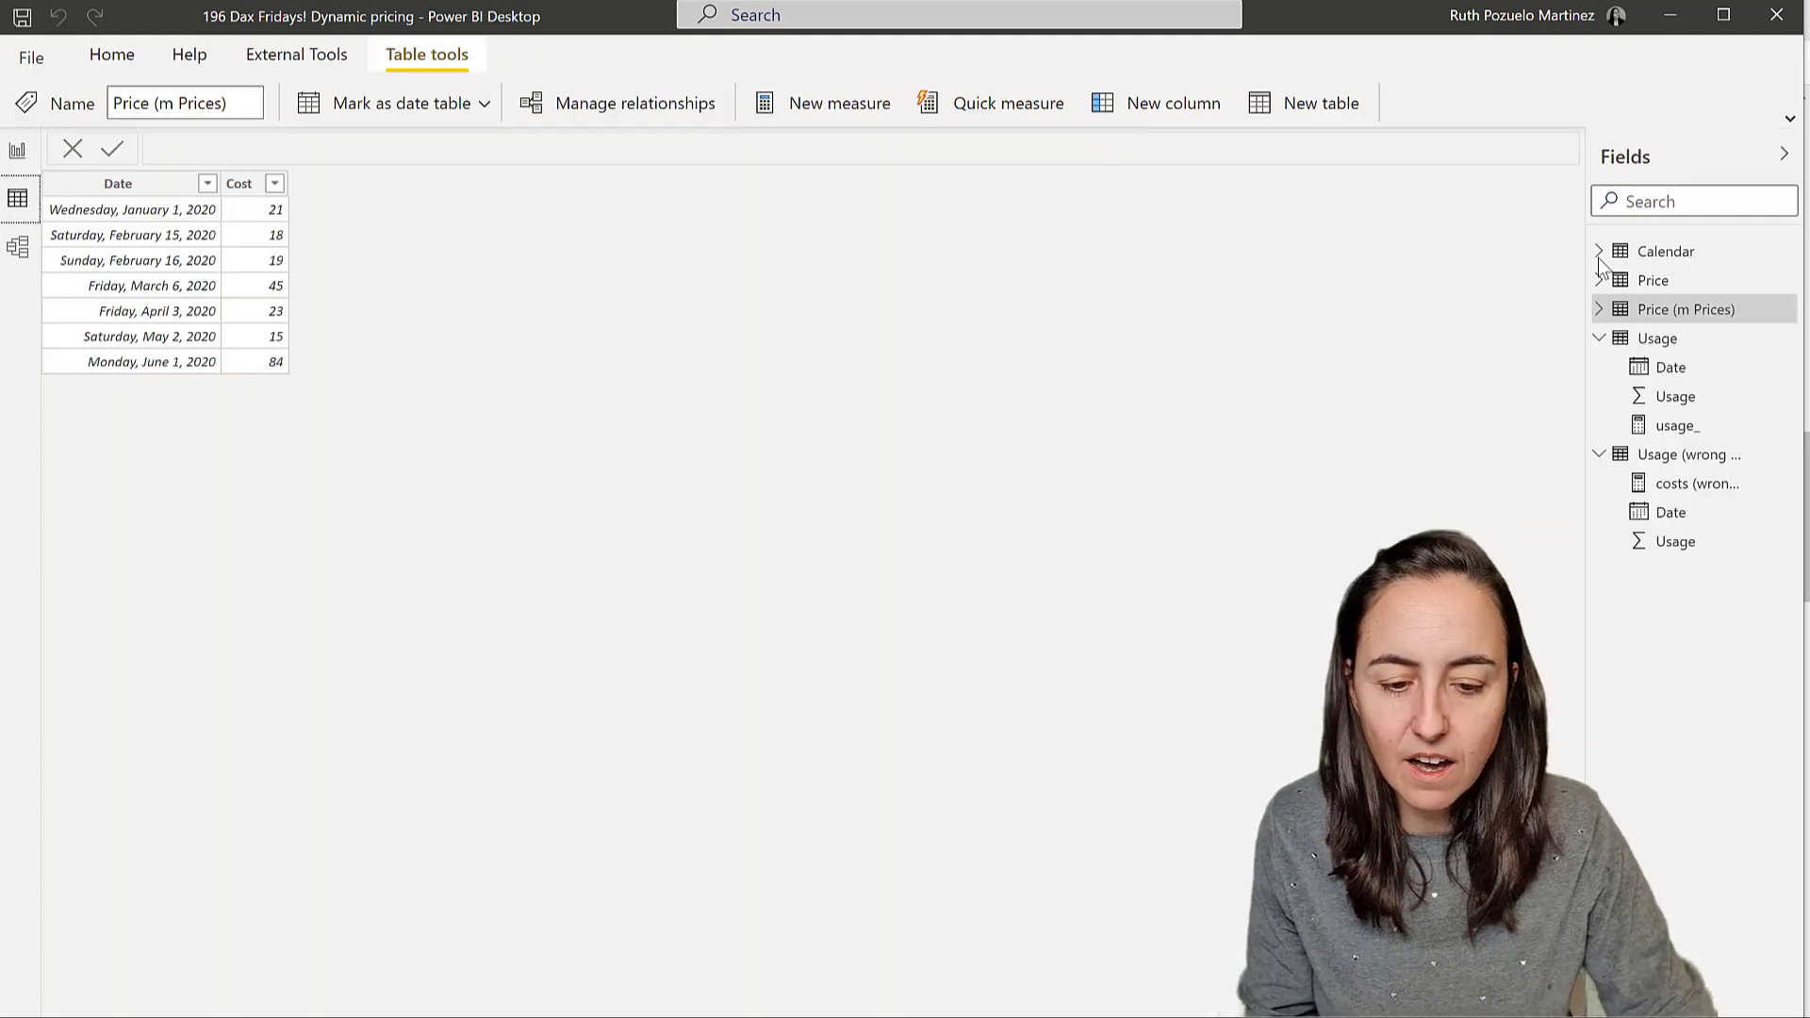
{"action": "left_click", "coordinate": [1691, 456]}
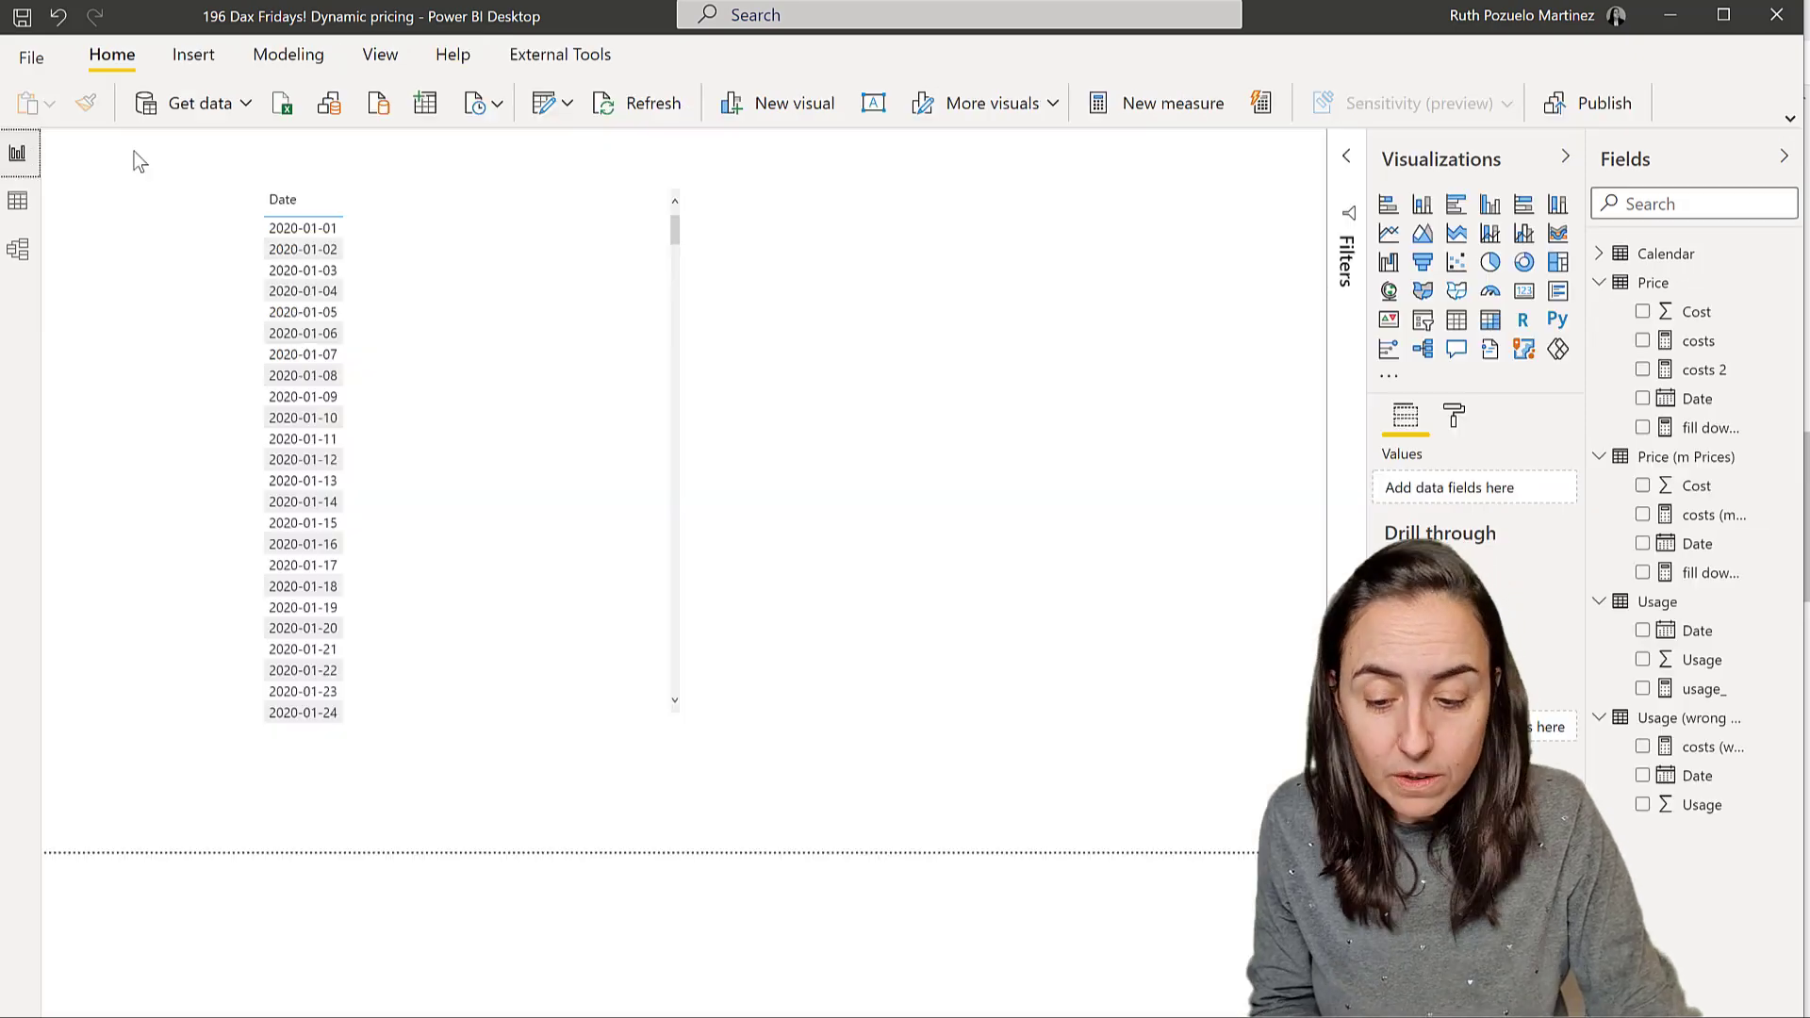
Add fill down costs and wrong-month Usage columns to the Date table.
{"action": "left_click", "coordinate": [18, 152]}
{"action": "left_click", "coordinate": [528, 411]}
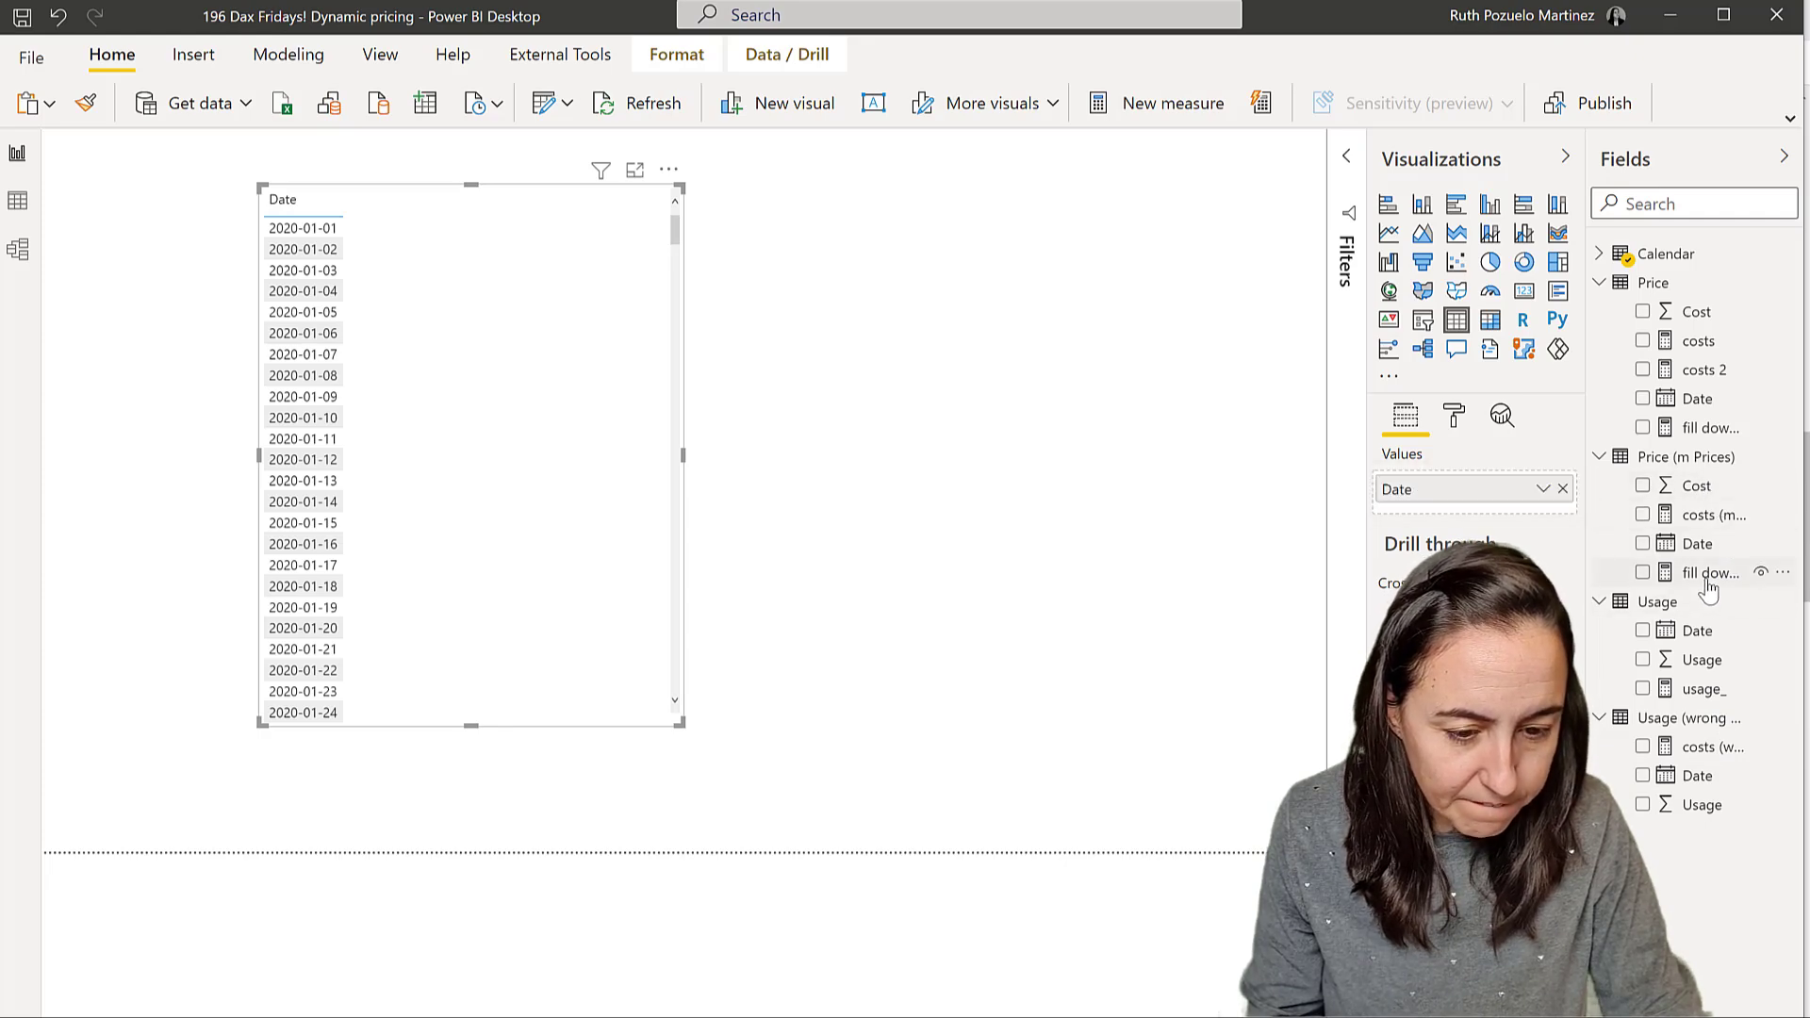
{"action": "left_click_drag", "start_coordinate": [1702, 429], "coordinate": [538, 465]}
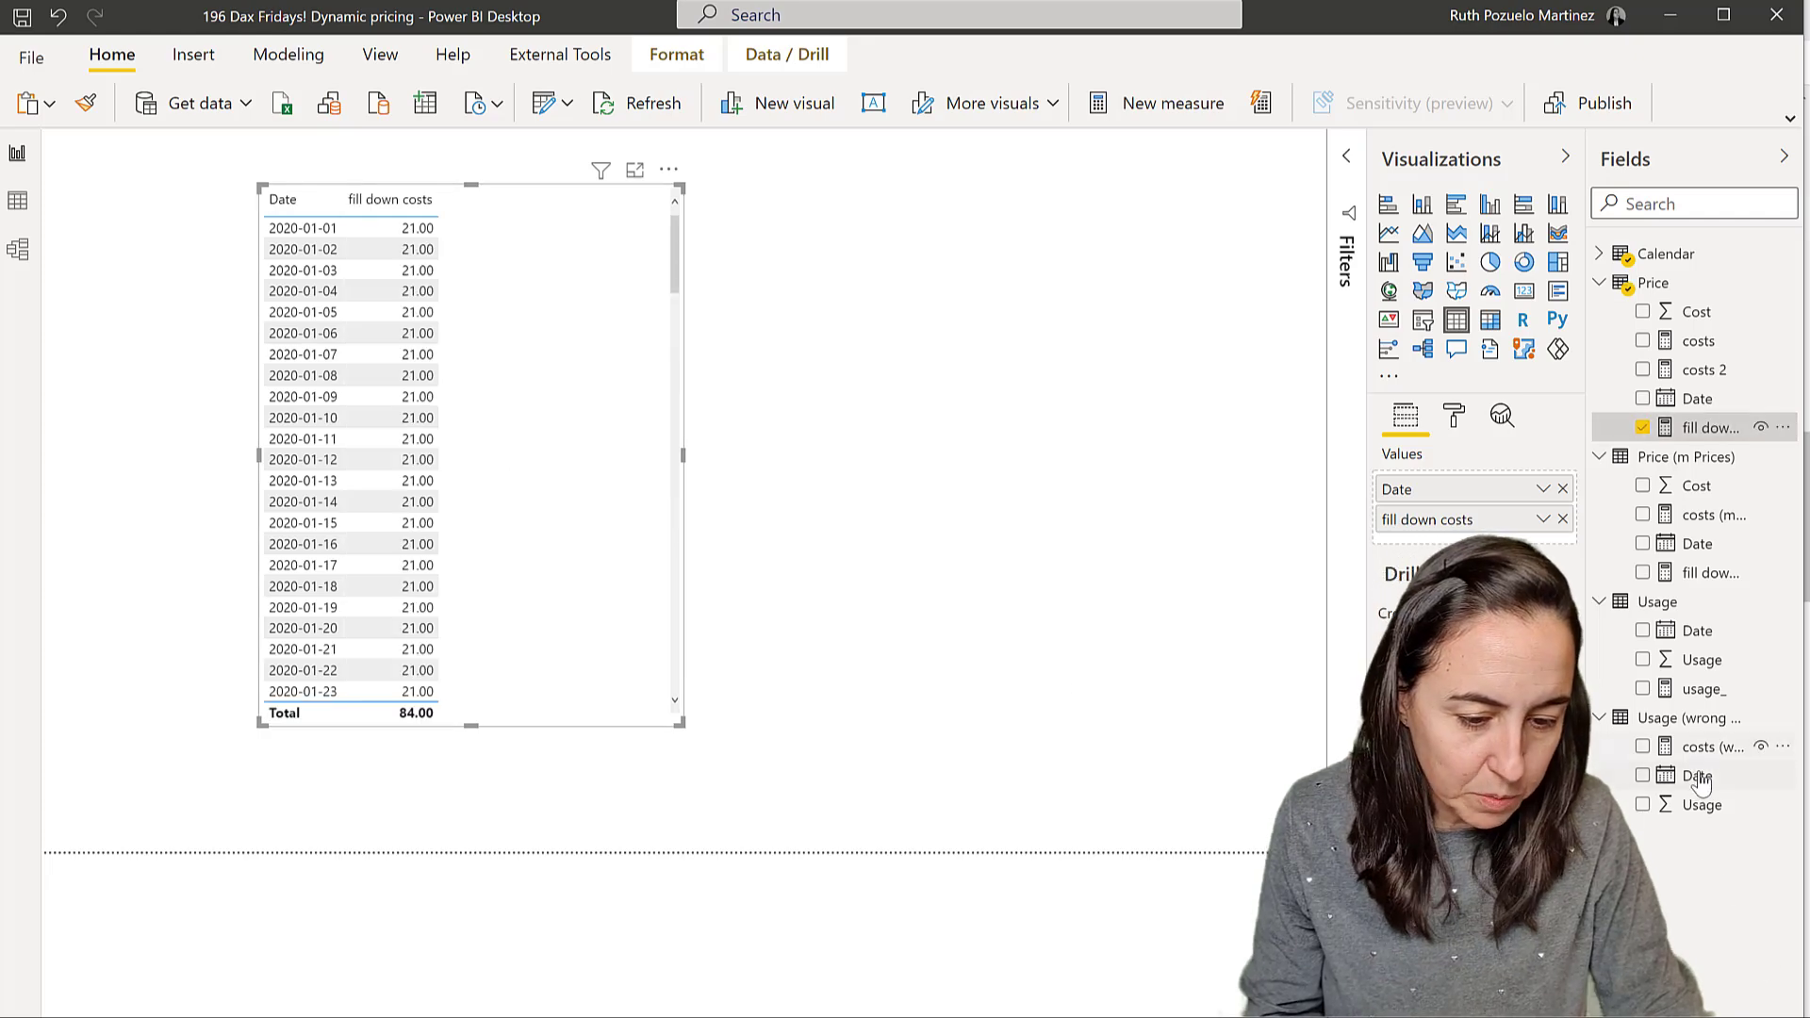
{"action": "left_click_drag", "start_coordinate": [1708, 813], "coordinate": [559, 499]}
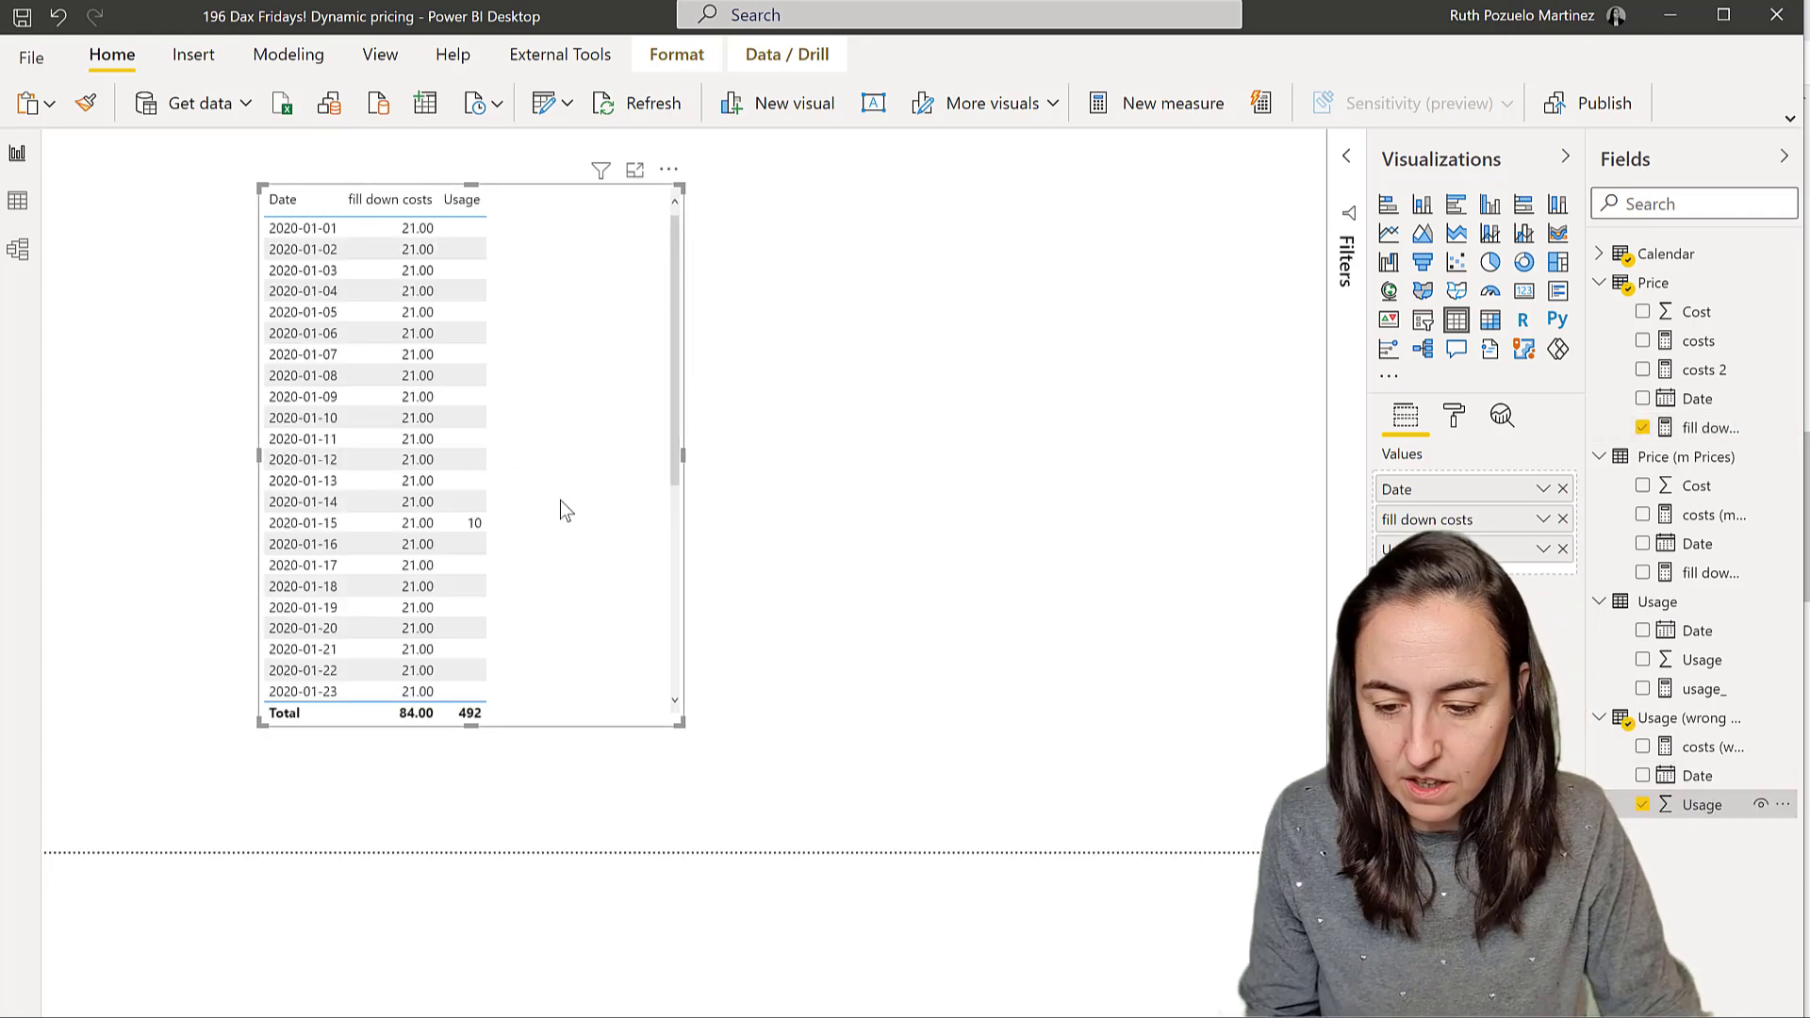
Create a new Calendar Year-Month table beside the Date table.
{"action": "scroll", "coordinate": [563, 486], "scroll_direction": "down", "scroll_amount": 3}
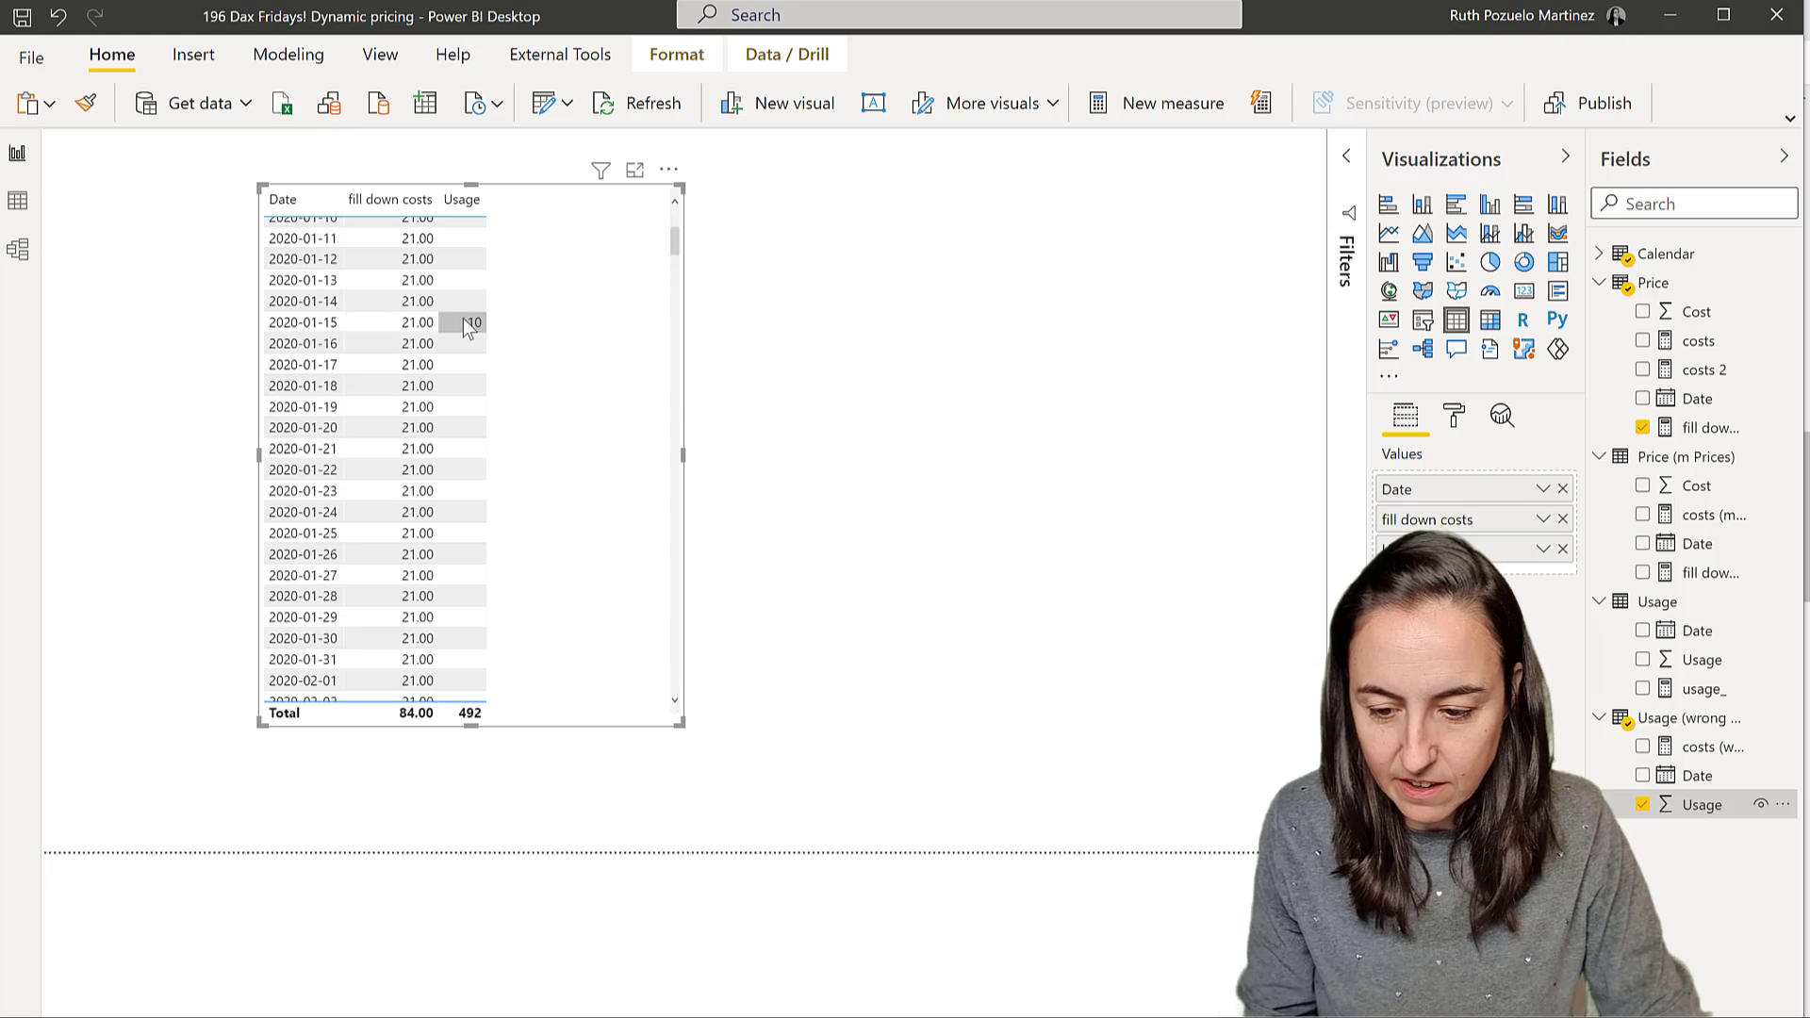
{"action": "scroll", "coordinate": [558, 404], "scroll_direction": "down", "scroll_amount": 15}
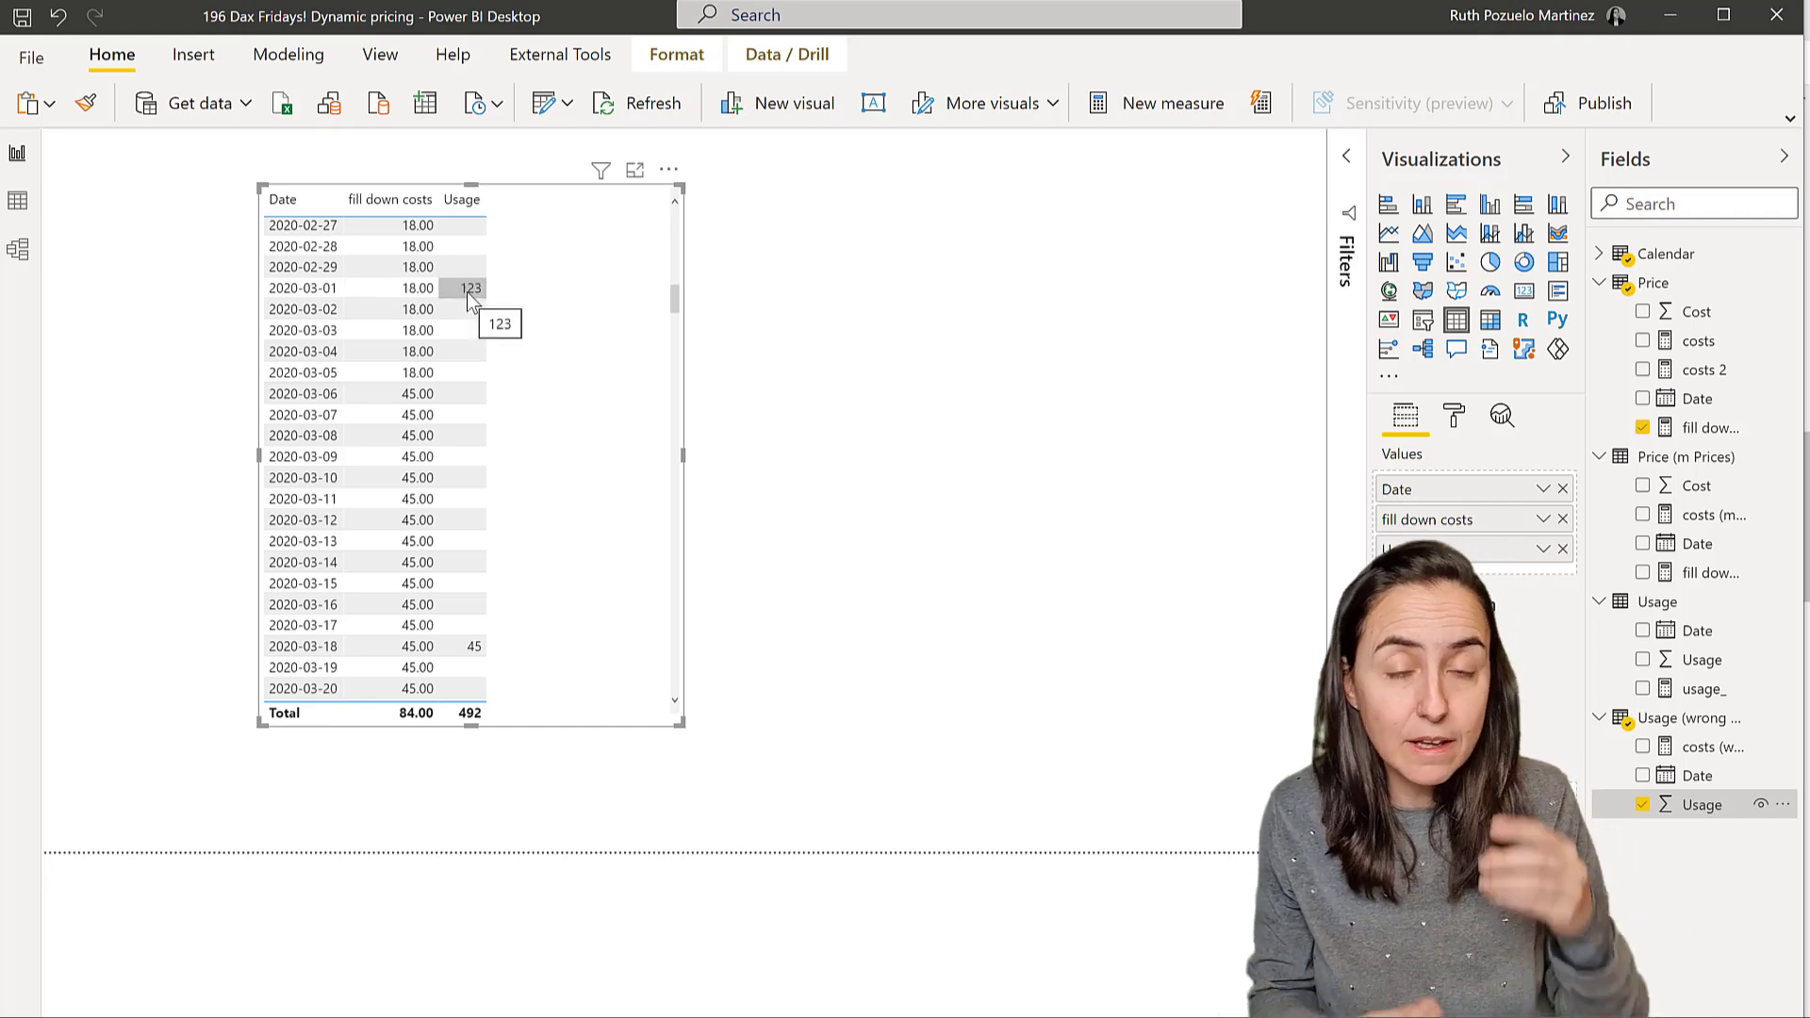
{"action": "left_click", "coordinate": [1599, 254]}
{"action": "left_click_drag", "start_coordinate": [1730, 641], "coordinate": [891, 339]}
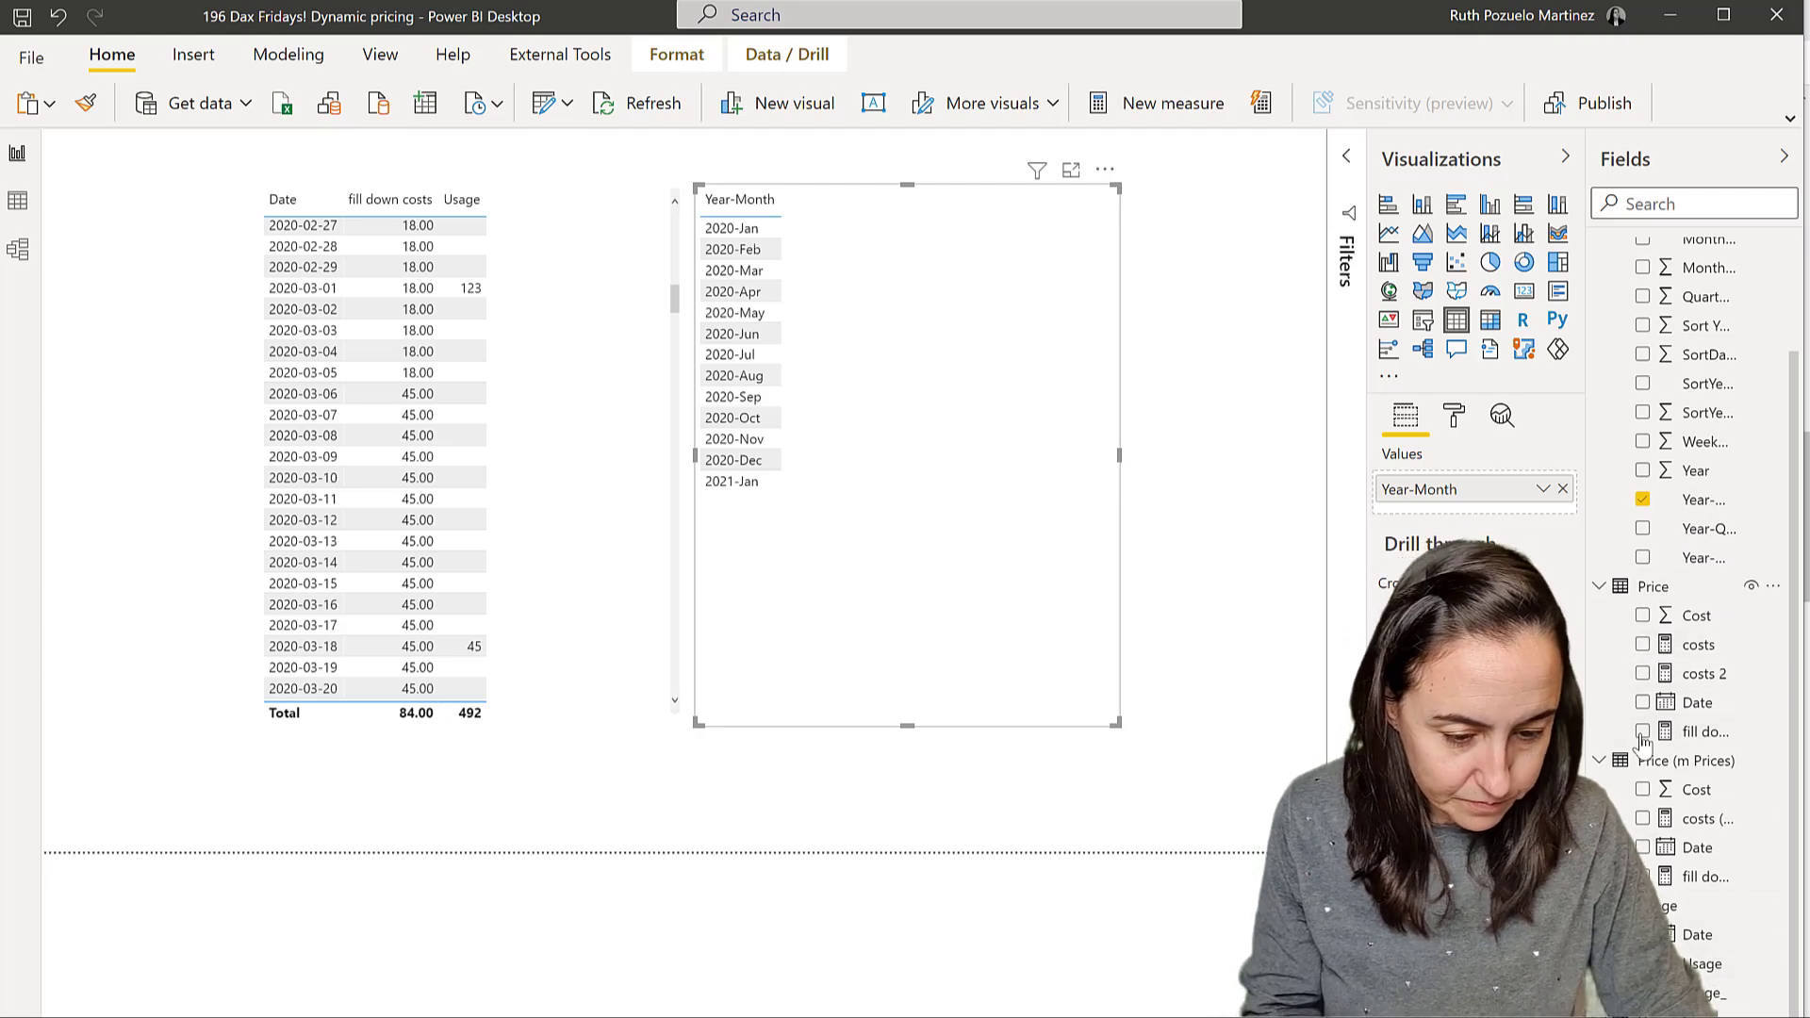
Add costs (wrong month) to the Year-Month table, 2020-Jan to 2020-Jun, totalling 41,328.00.
{"action": "left_click", "coordinate": [1603, 590]}
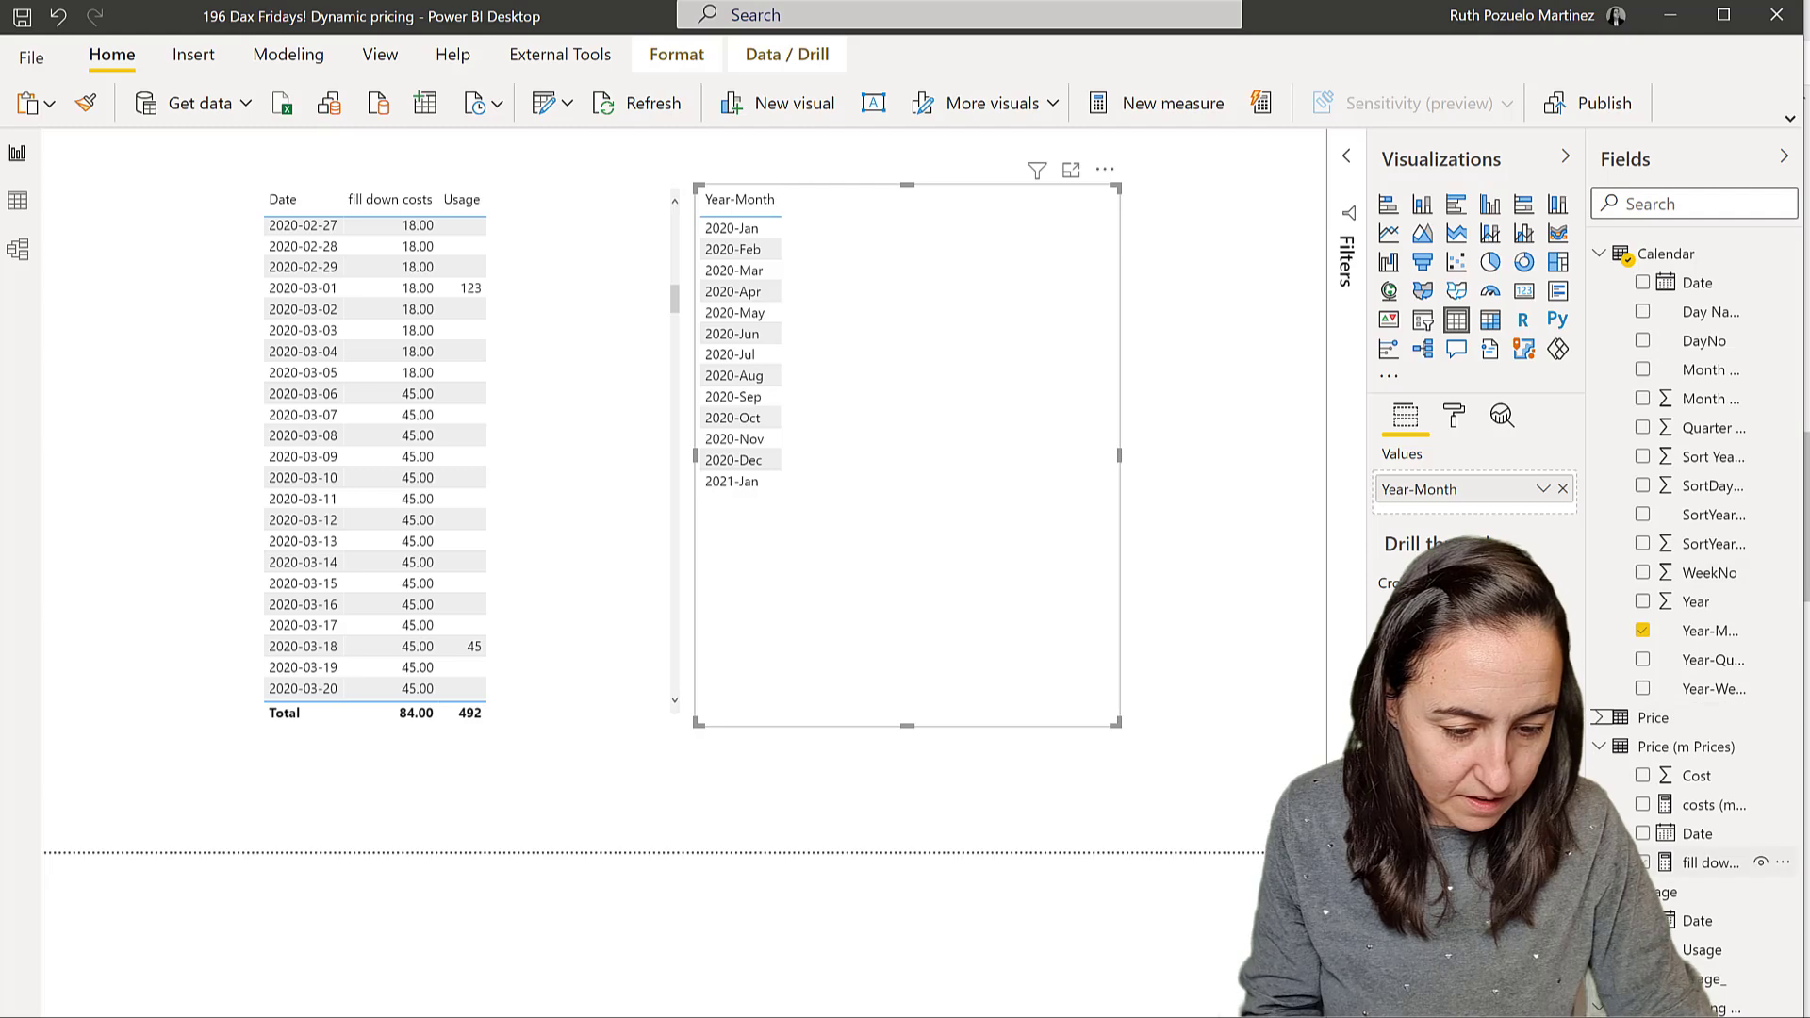
{"action": "left_click", "coordinate": [1697, 891]}
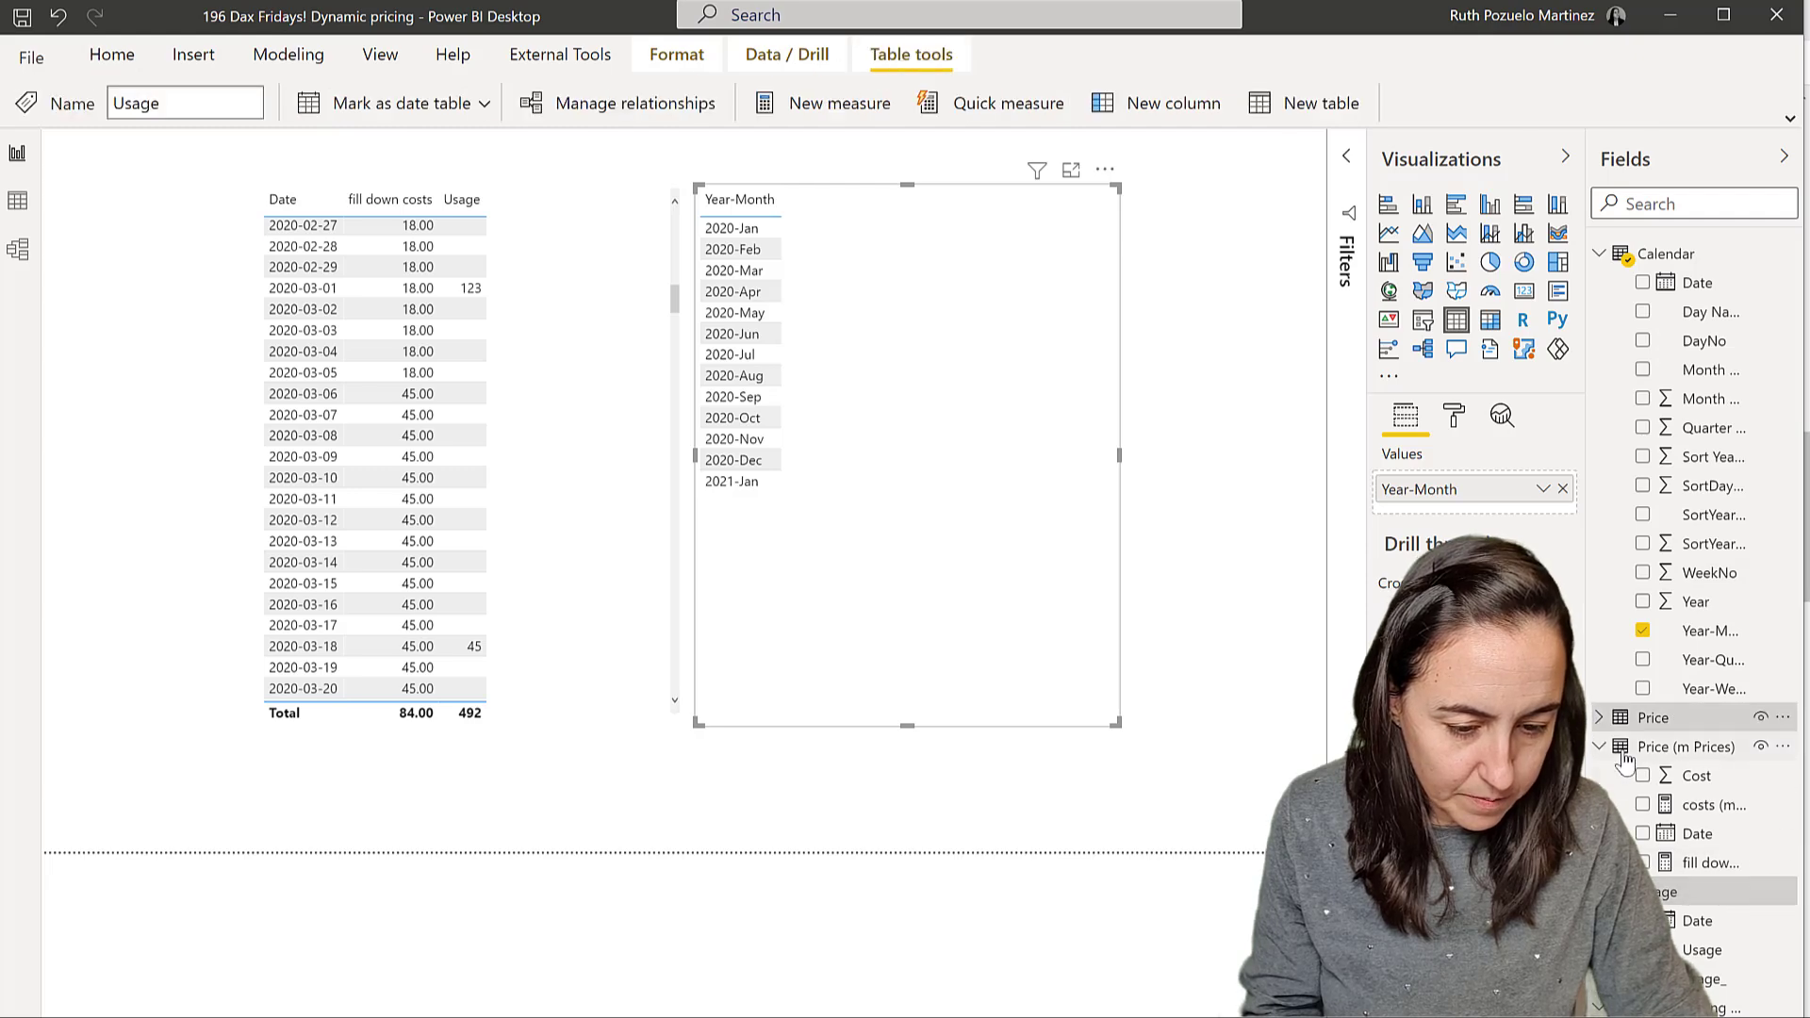
{"action": "left_click", "coordinate": [1601, 255]}
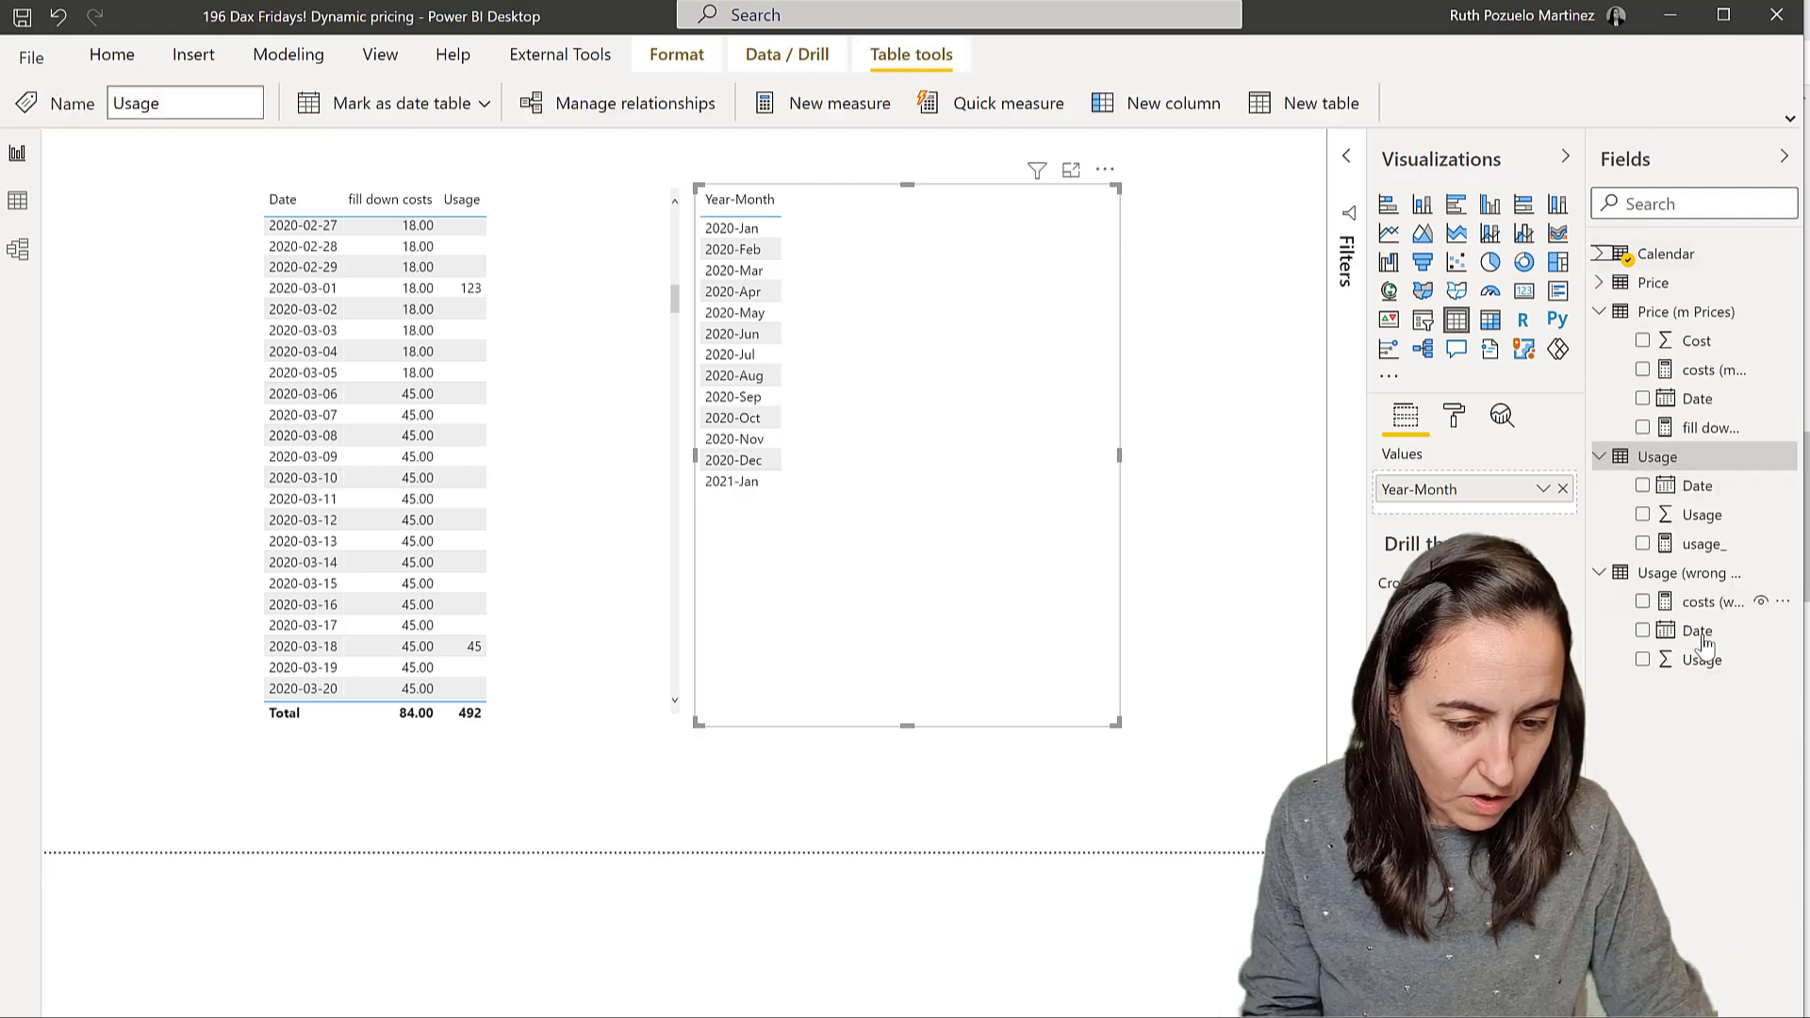
{"action": "left_click_drag", "start_coordinate": [1706, 602], "coordinate": [1025, 476]}
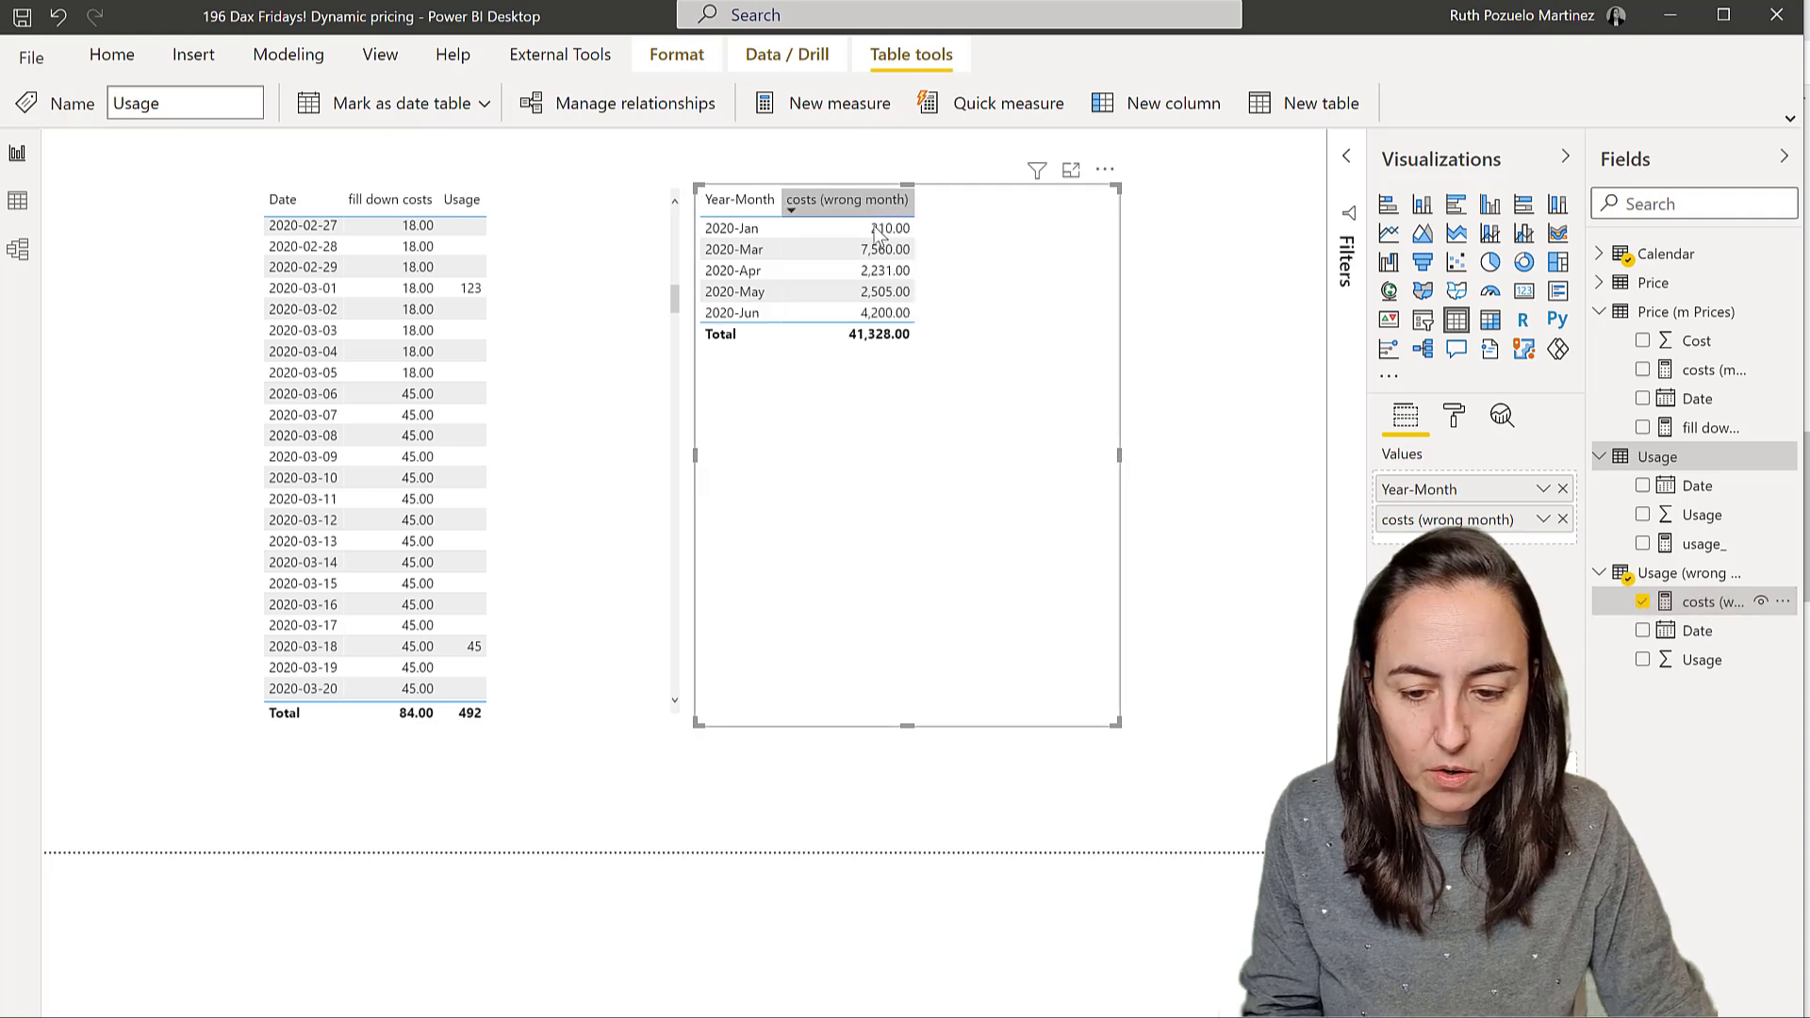